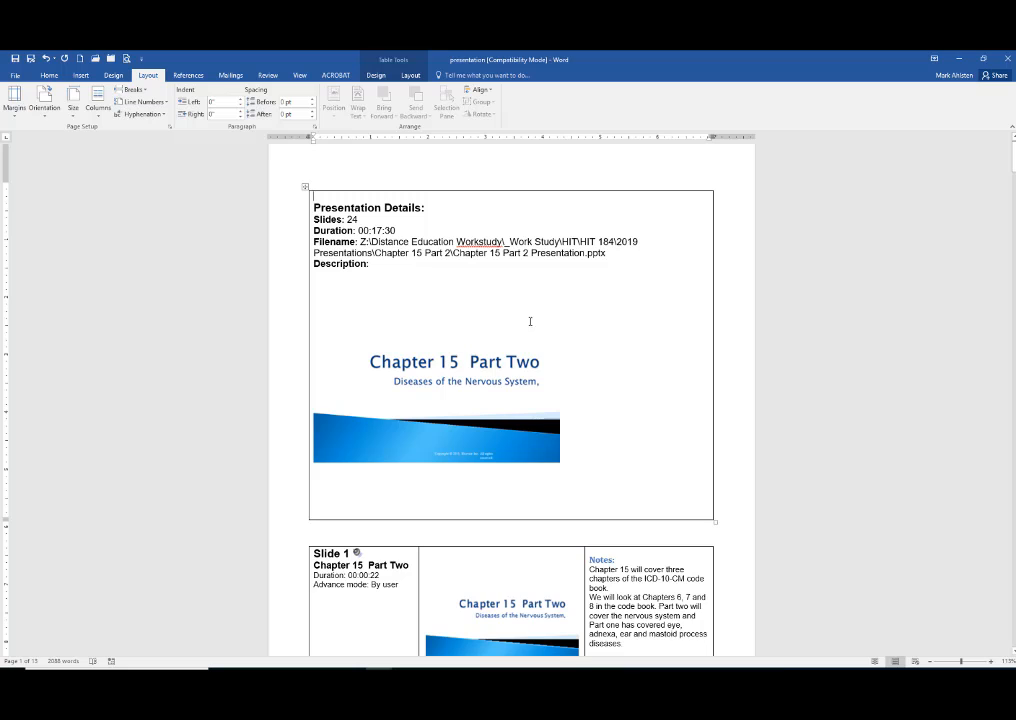
# Delete the Presentation Details table at the beginning of the document
pyautogui.rightClick(598, 299)
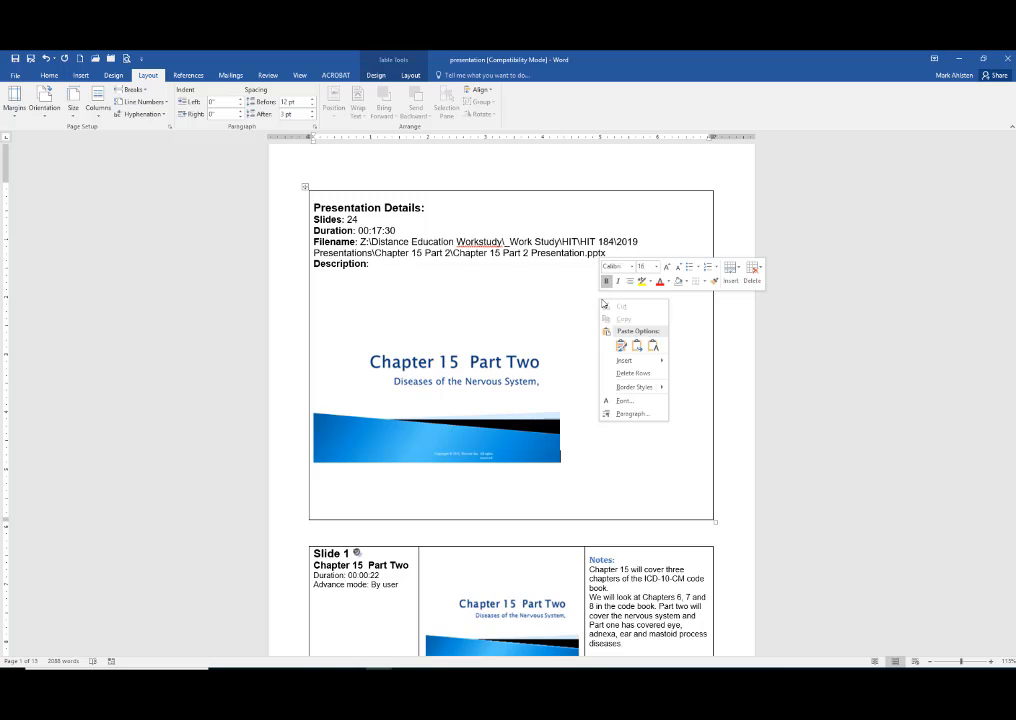
pyautogui.click(750, 276)
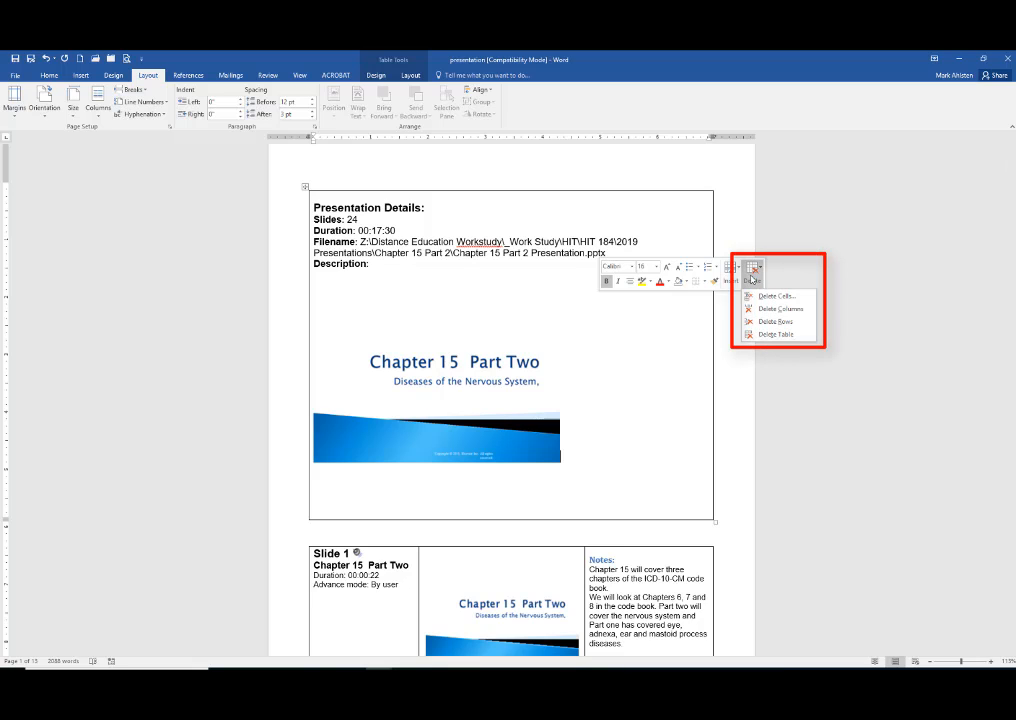
pyautogui.click(775, 334)
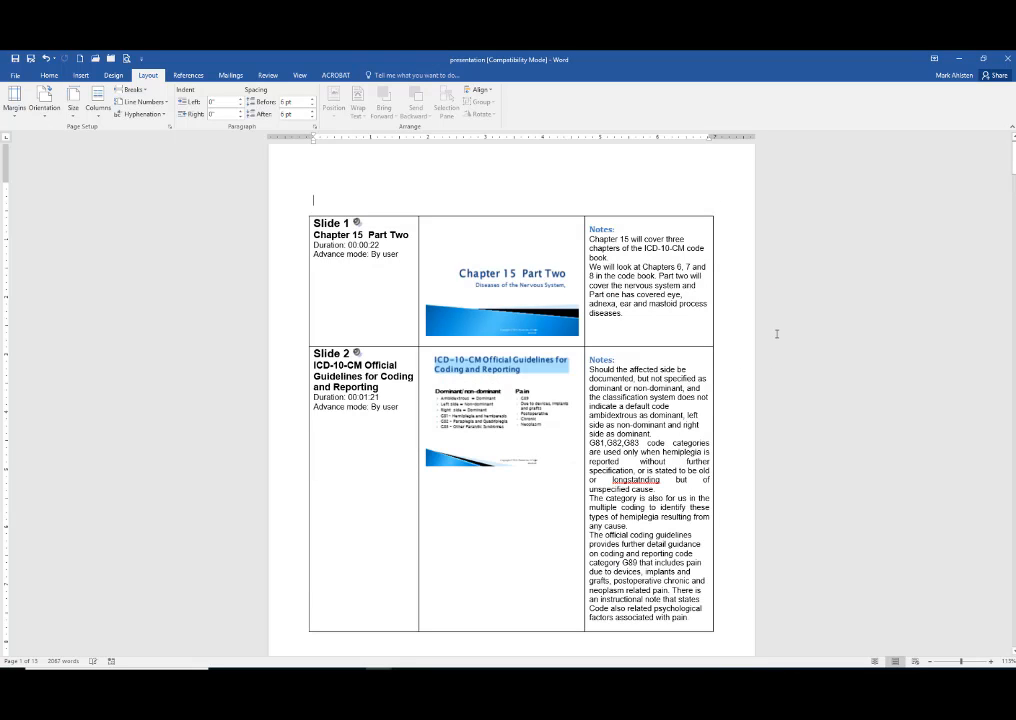
# Delete the first column of the slide table, which holds the slide titles and durations
pyautogui.click(347, 286)
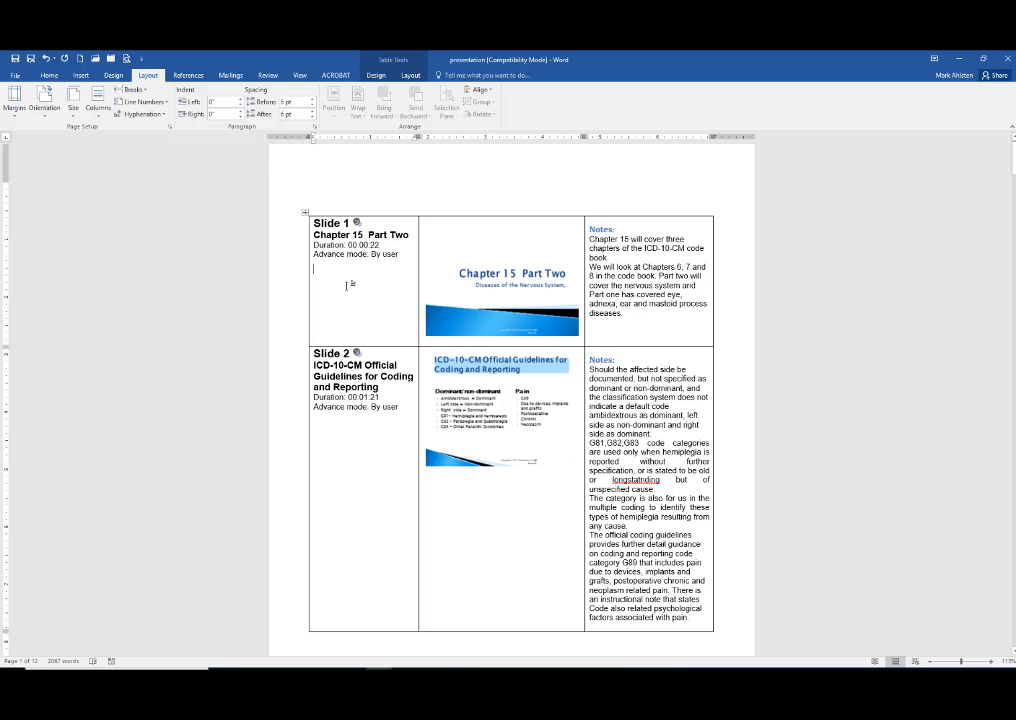
pyautogui.rightClick(350, 287)
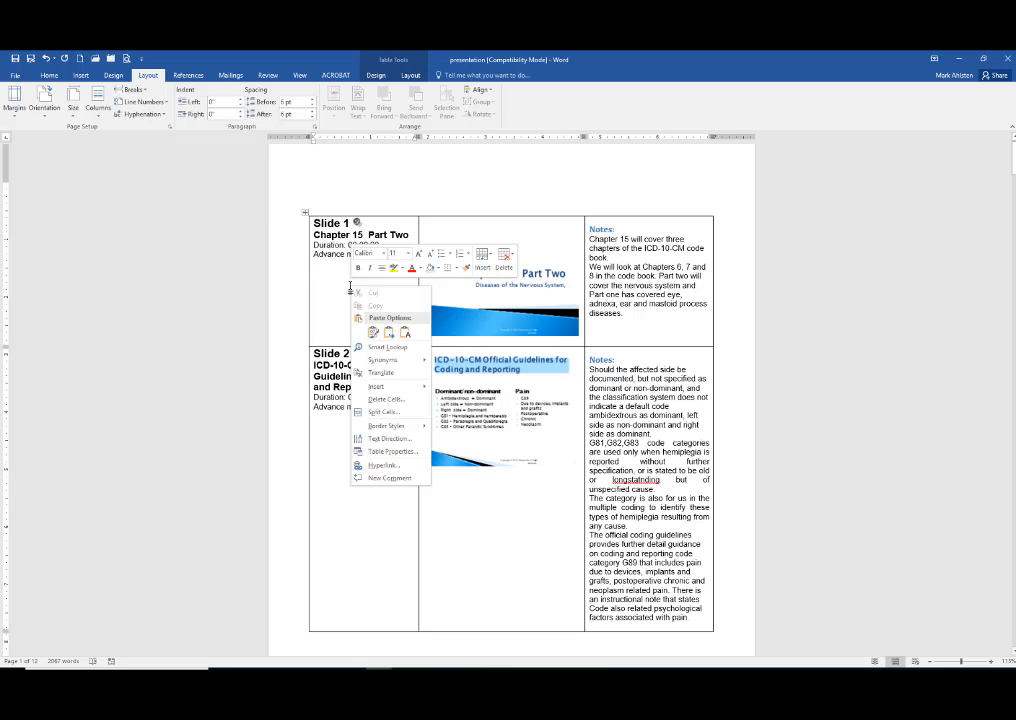
pyautogui.click(503, 266)
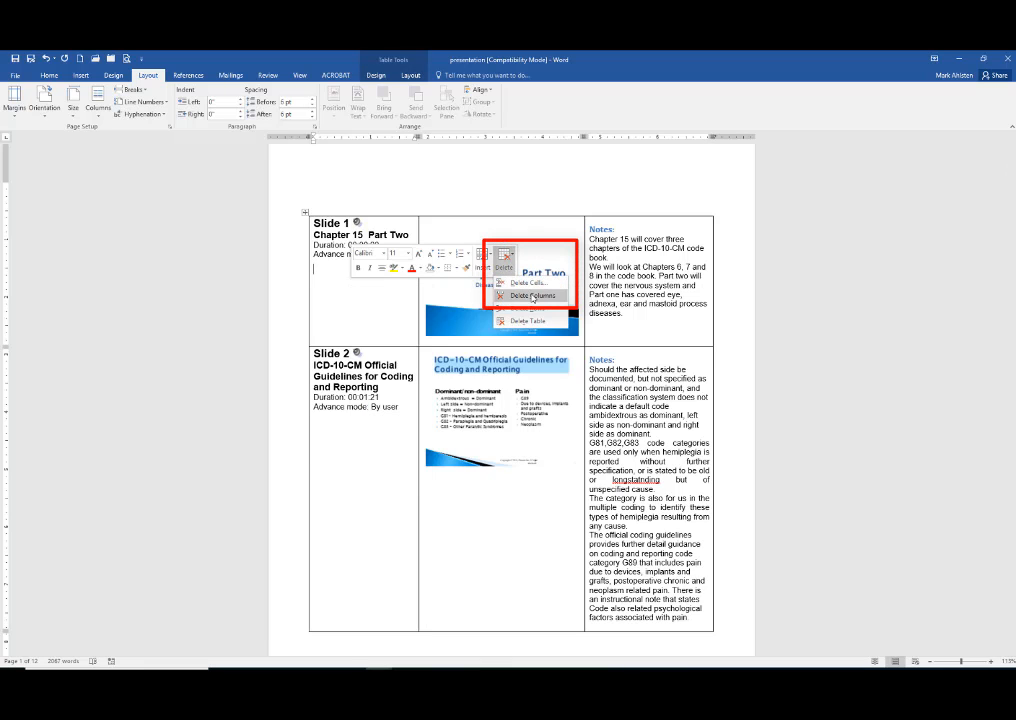
pyautogui.click(522, 294)
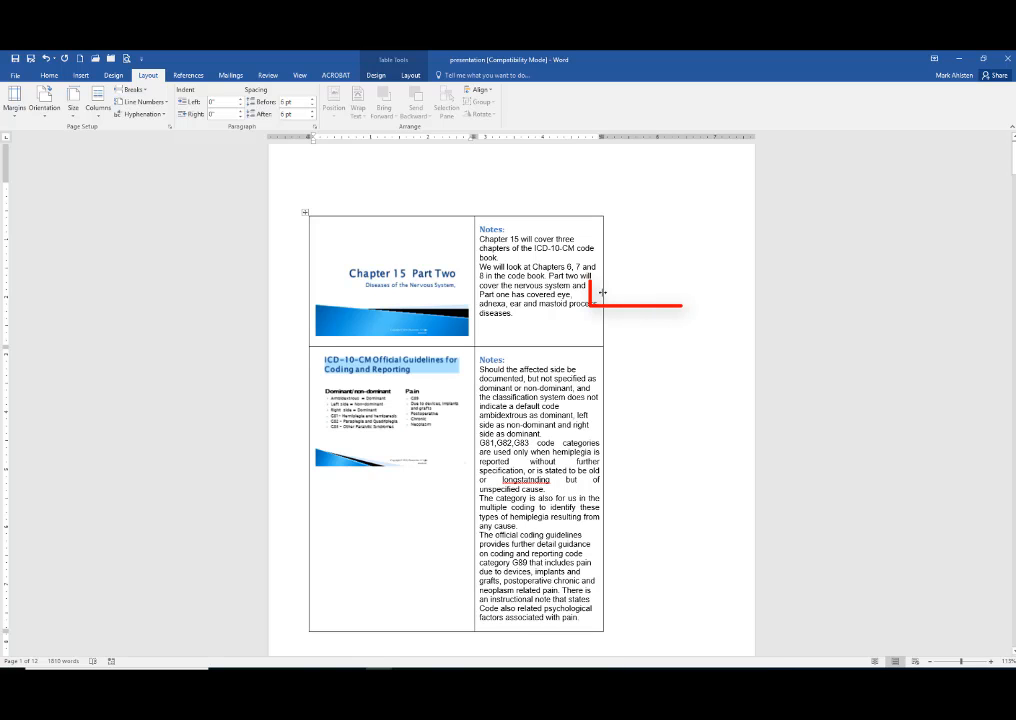
# Widen the Notes column to about the page's right margin and remove the blank line above the table
pyautogui.moveTo(603, 292); pyautogui.dragTo(704, 292)
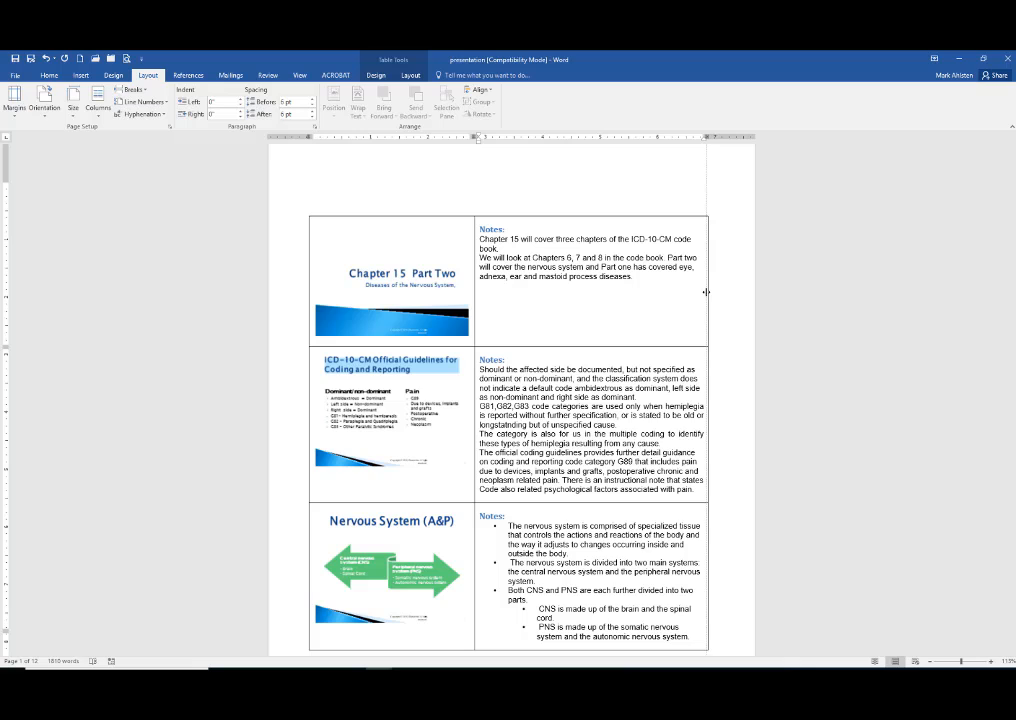
pyautogui.click(325, 199)
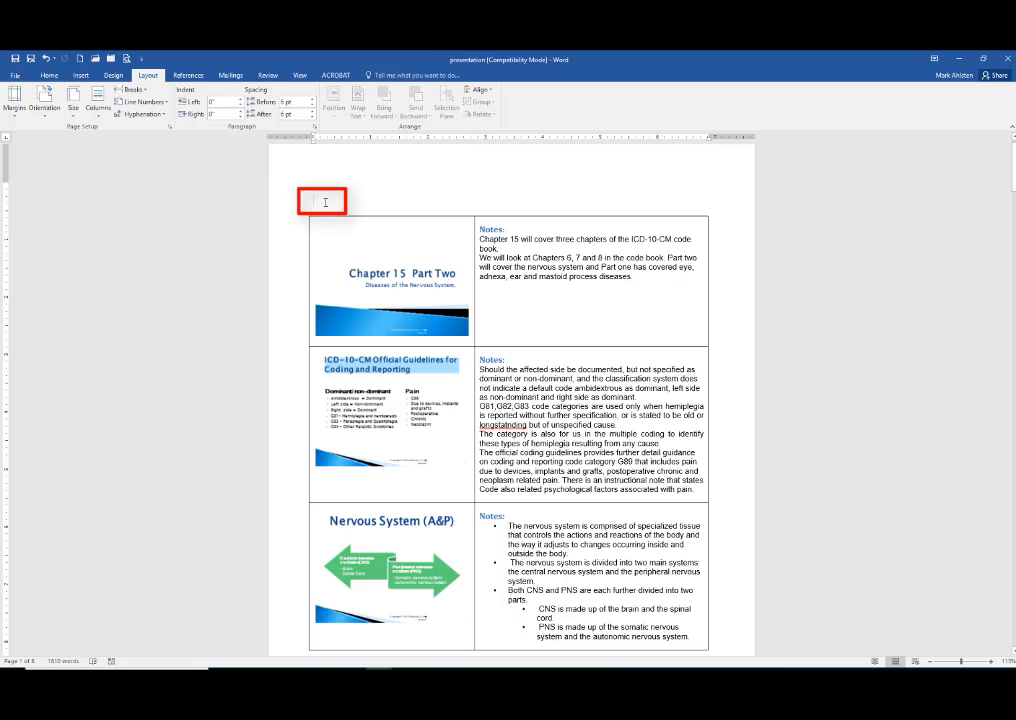
pyautogui.press('Delete')
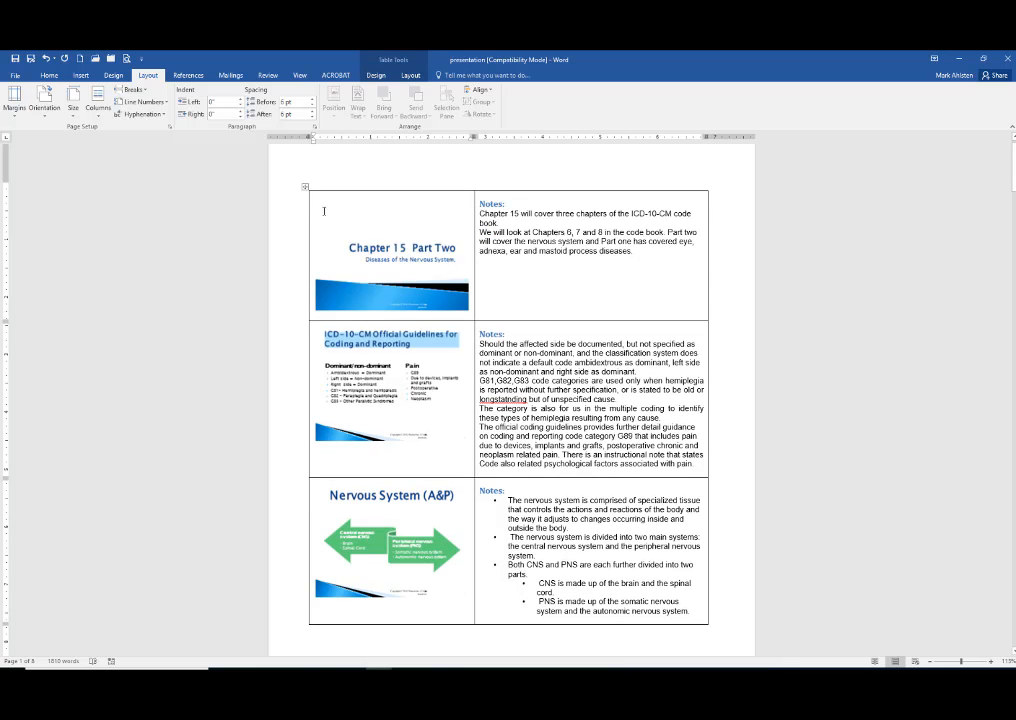
# Delete the line and the "Published by Articulate Presenter" text from the page footer, and return to the document body
pyautogui.scroll(-5, 339, 228)
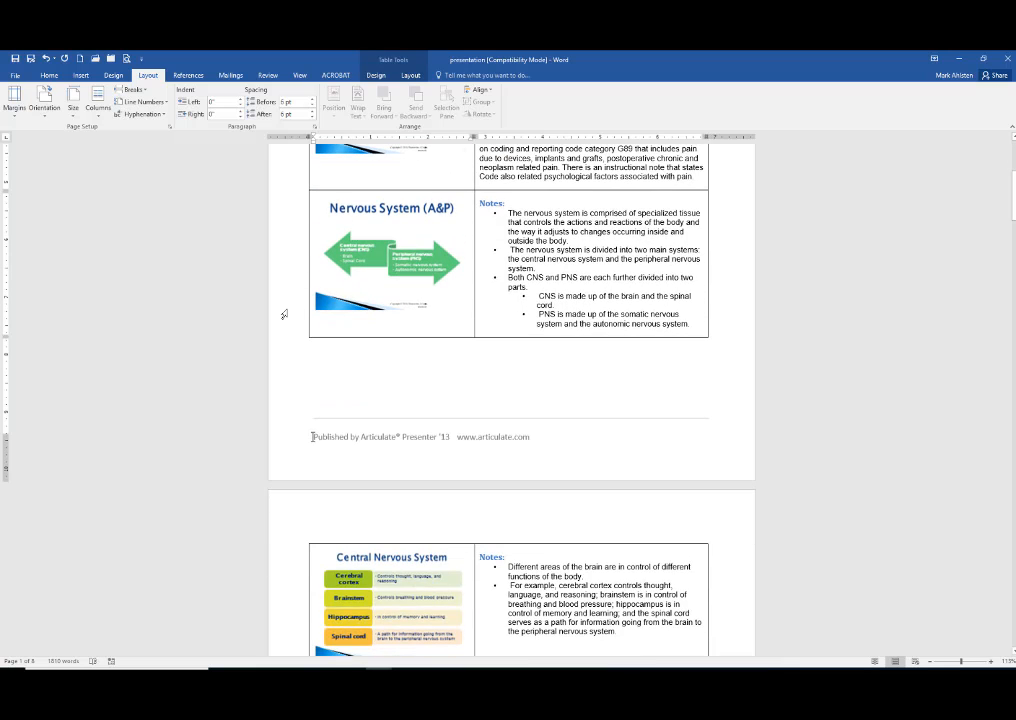
pyautogui.doubleClick(308, 420)
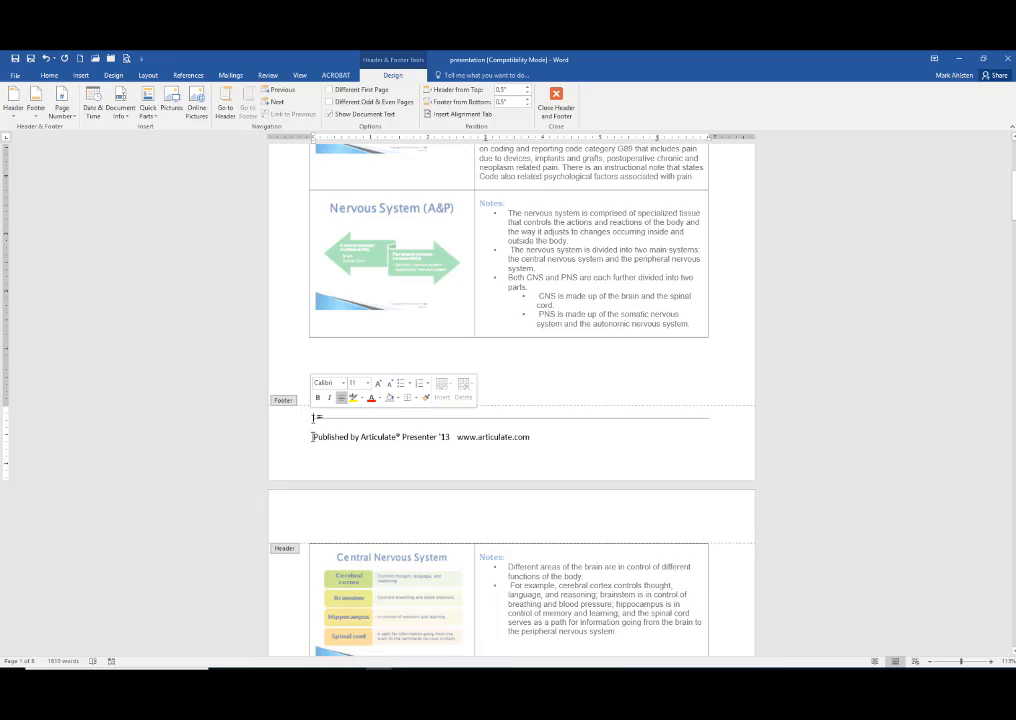
pyautogui.moveTo(313, 418); pyautogui.dragTo(540, 448)
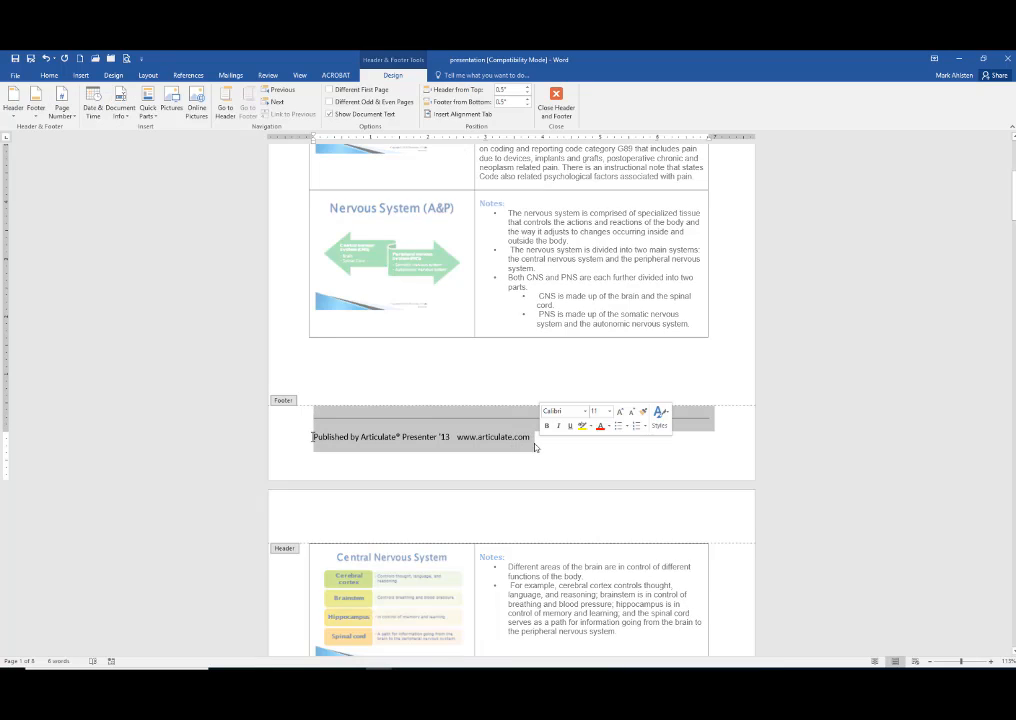
pyautogui.press('Delete')
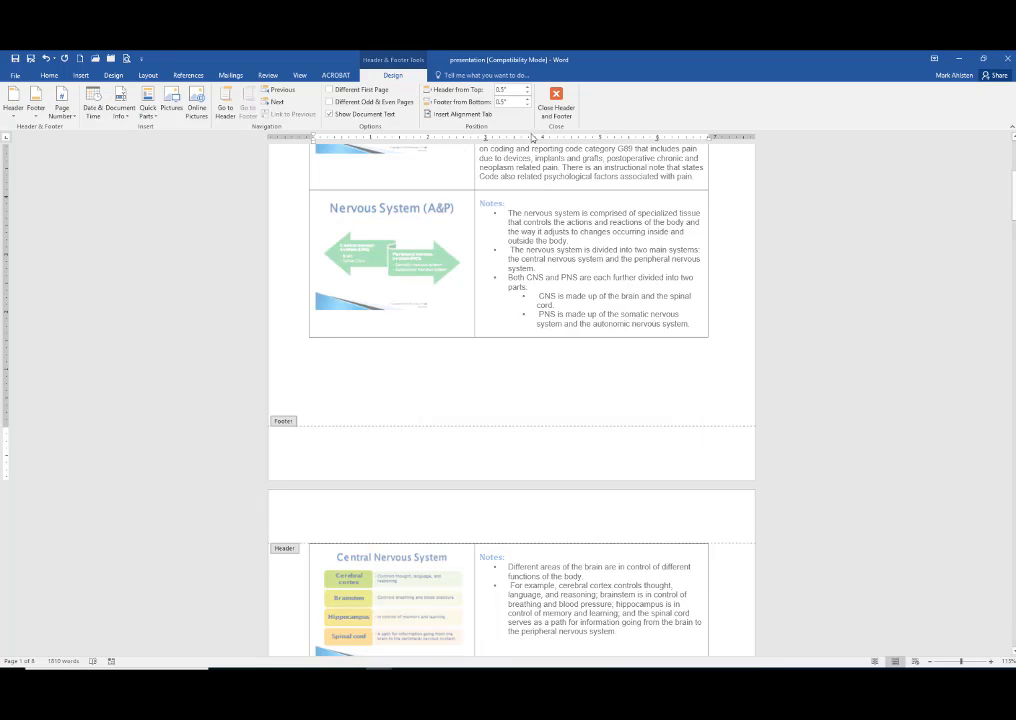
pyautogui.click(556, 100)
# Select the Notes column from the first slide through the last and increase its font size by one step
pyautogui.scroll(1, 483, 362)
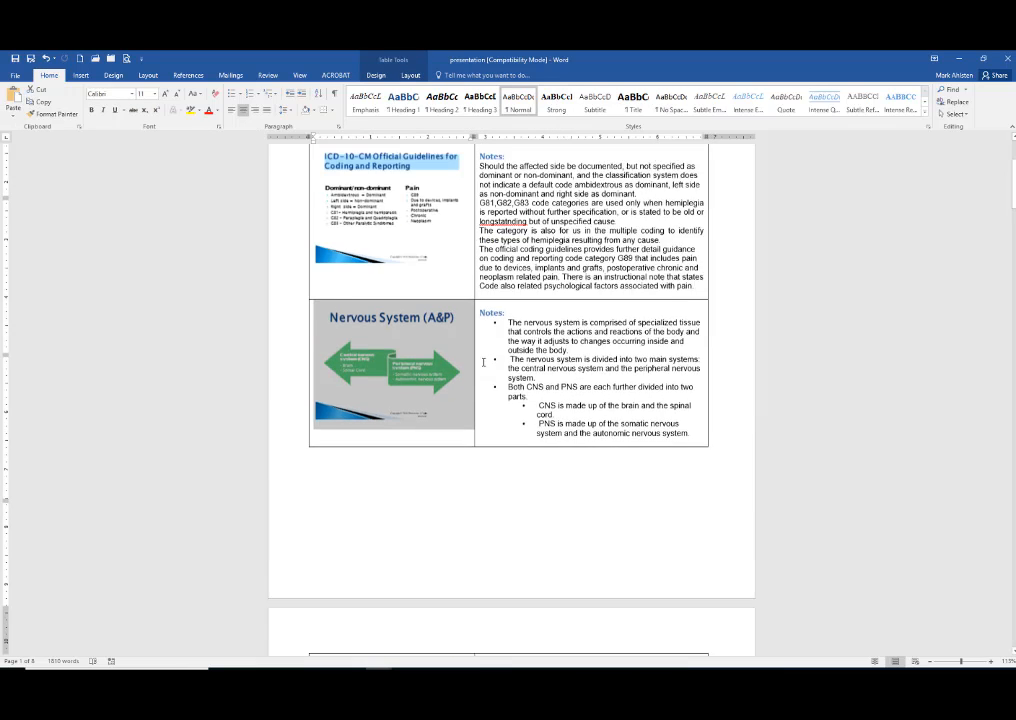
pyautogui.scroll(3, 483, 362)
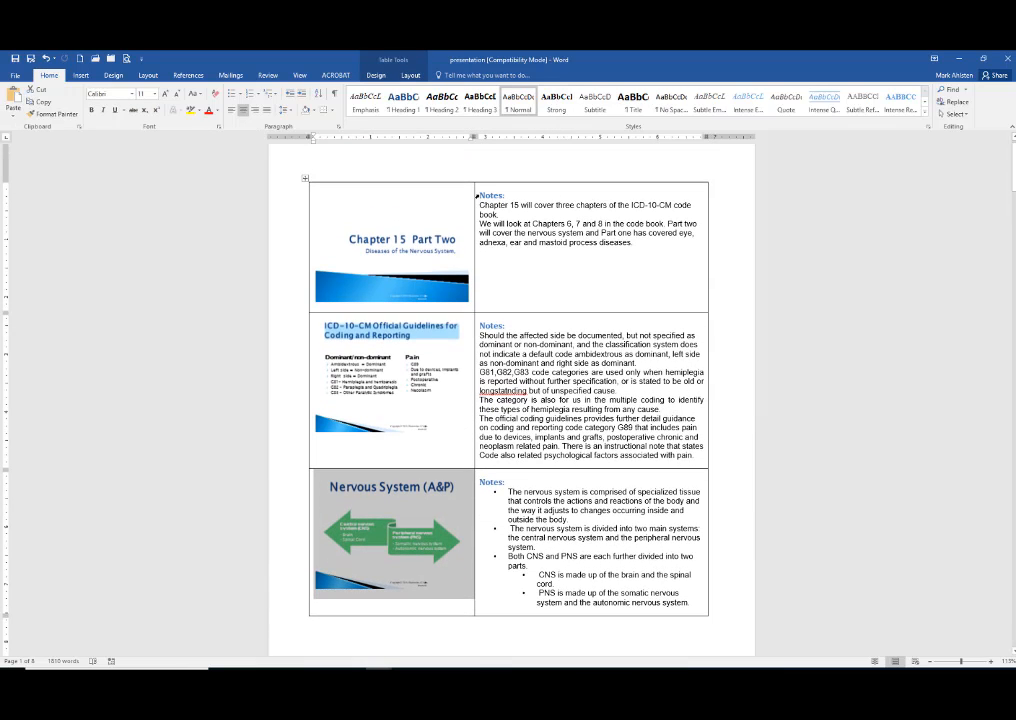
pyautogui.moveTo(490, 199); pyautogui.dragTo(633, 481)
pyautogui.scroll(-9, 631, 481)
pyautogui.scroll(-11, 632, 482)
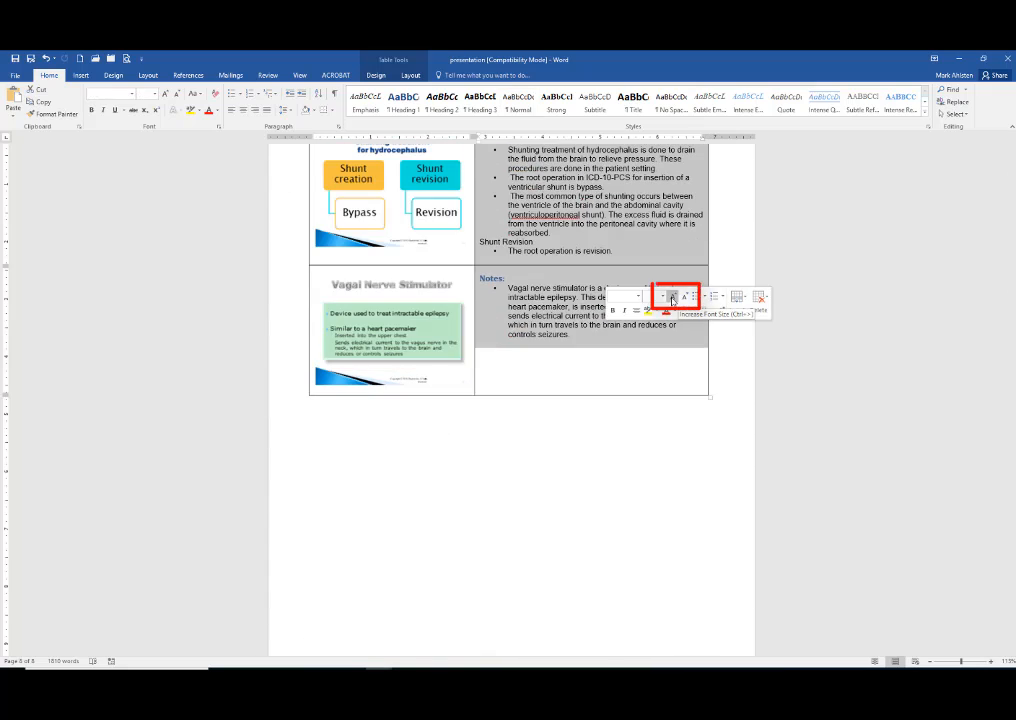
pyautogui.click(672, 298)
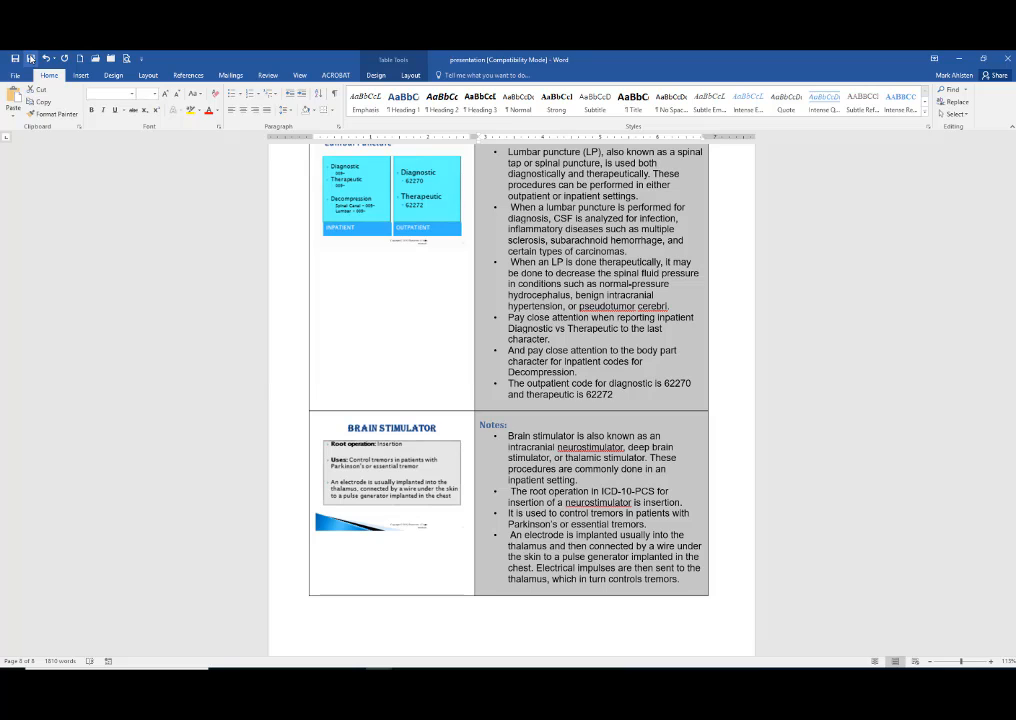
# Save the document as a Word Document named "Chapter 15 Part 2 Printable Version"
pyautogui.press('F12')
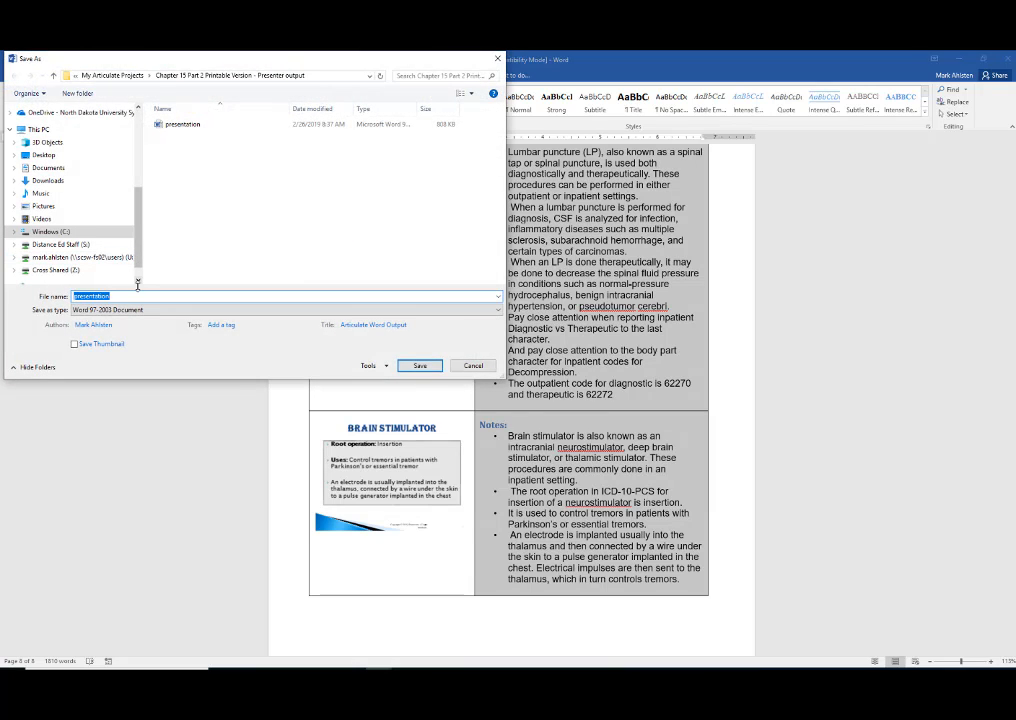
pyautogui.write('Chapter 15 Part 2 Printable Version')
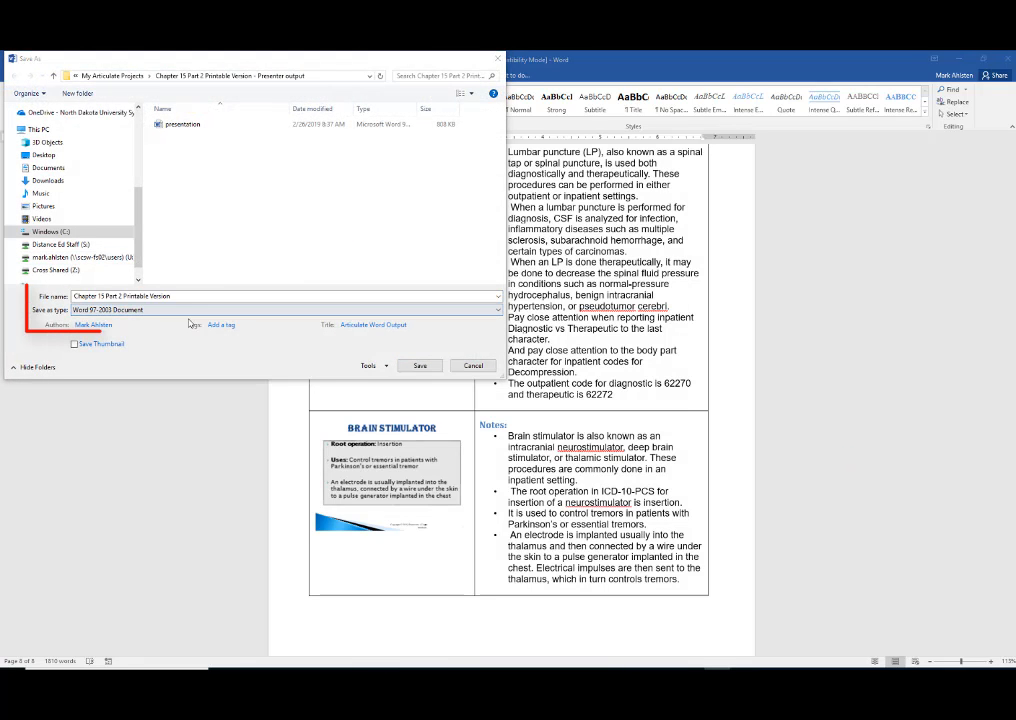
pyautogui.click(141, 312)
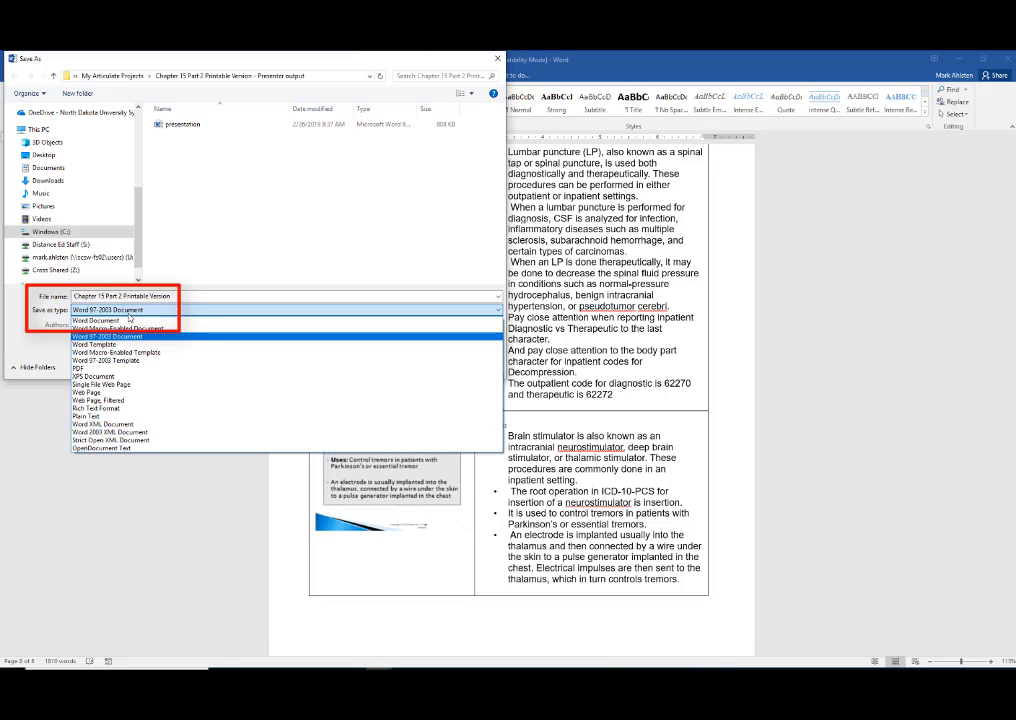
pyautogui.click(129, 320)
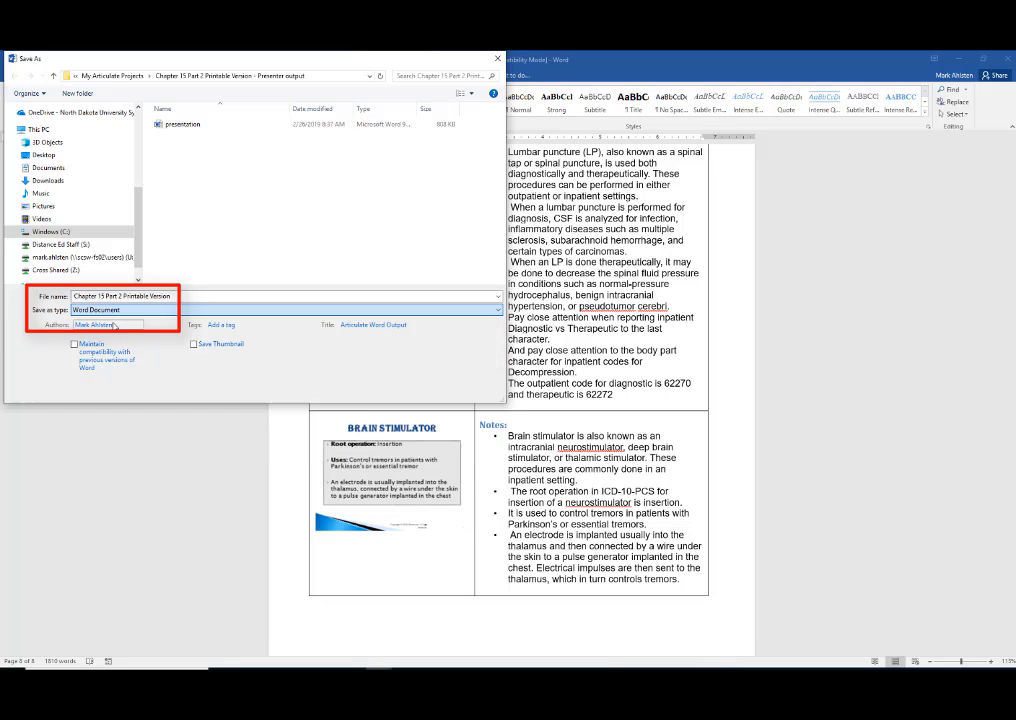
pyautogui.click(418, 390)
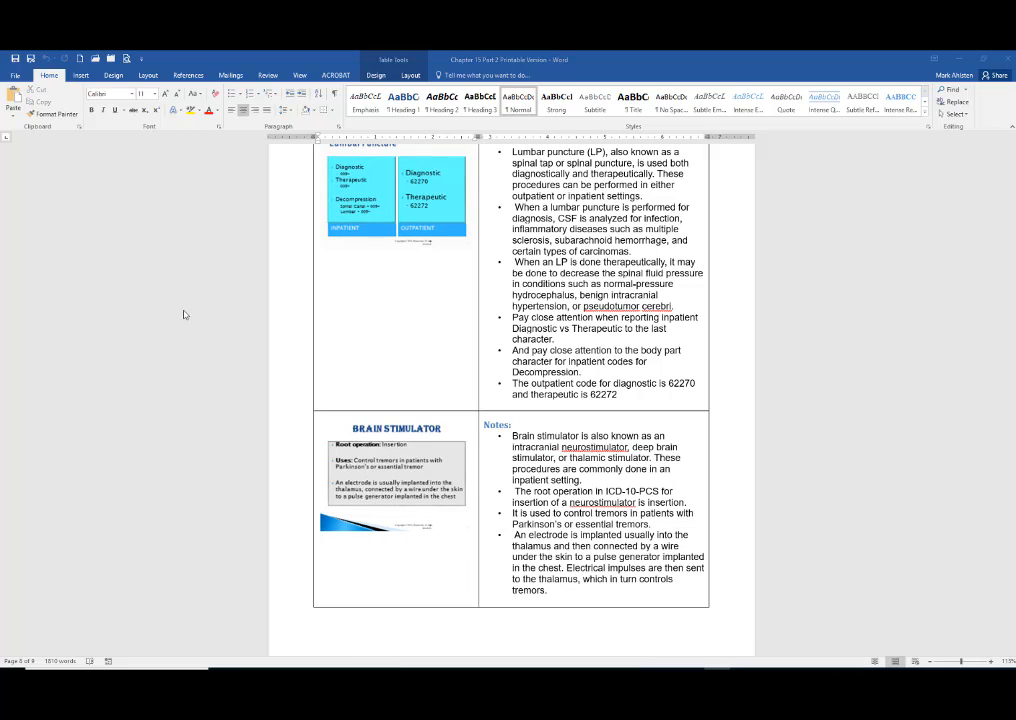
# Save a PDF copy of the document under the name "Chapter 15 Part 2 Printable Version"
pyautogui.click(29, 60)
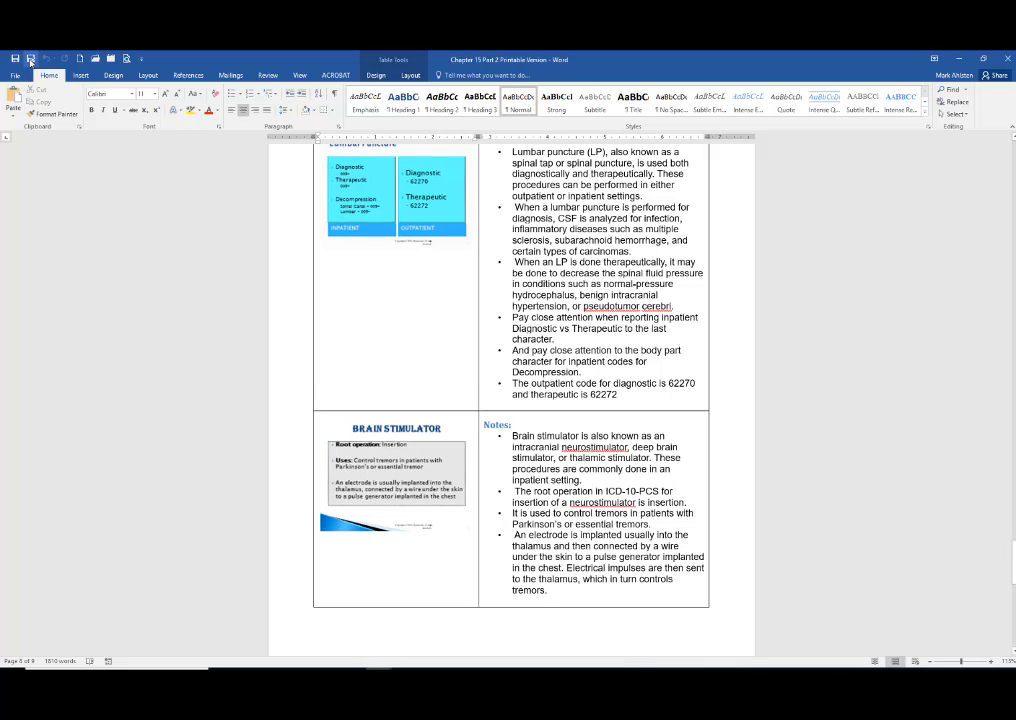
pyautogui.click(102, 311)
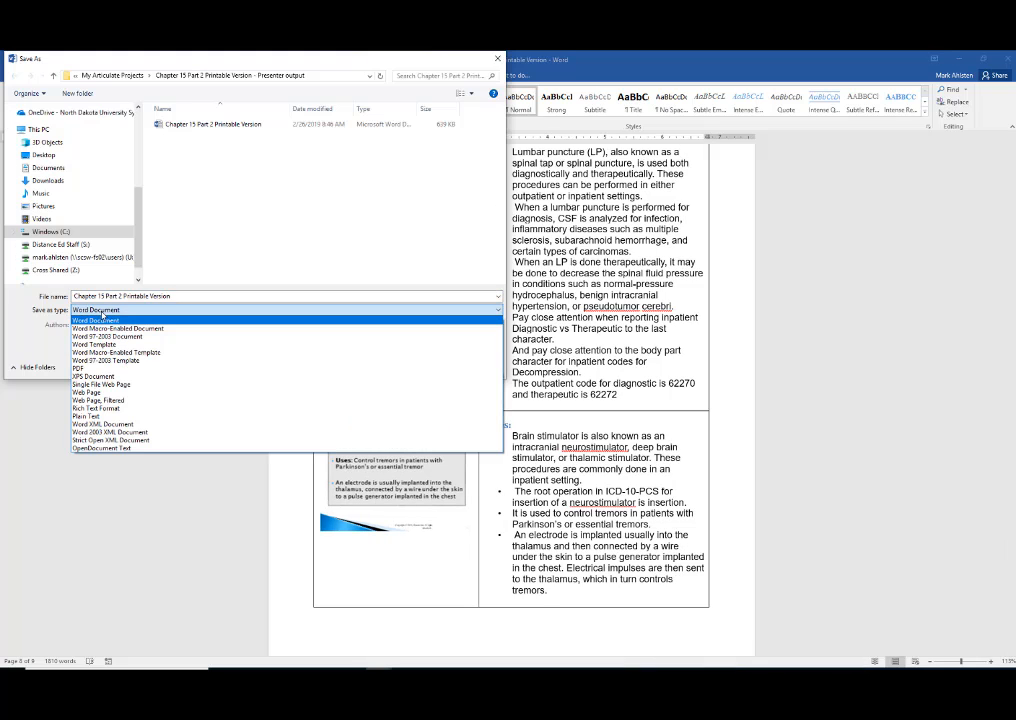
pyautogui.click(93, 369)
pyautogui.click(207, 345)
pyautogui.press('Return')
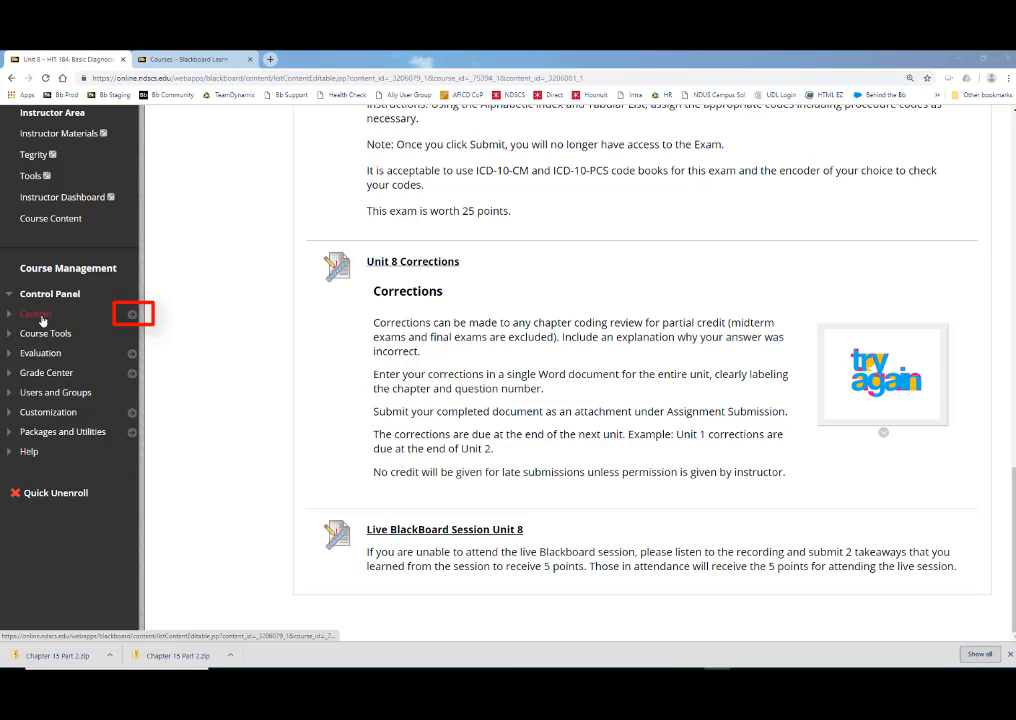
# In the HIT 184 Blackboard course, open the 2019 Articulate Presentations folder in the course's content collection
pyautogui.click(132, 320)
pyautogui.scroll(-1, 471, 332)
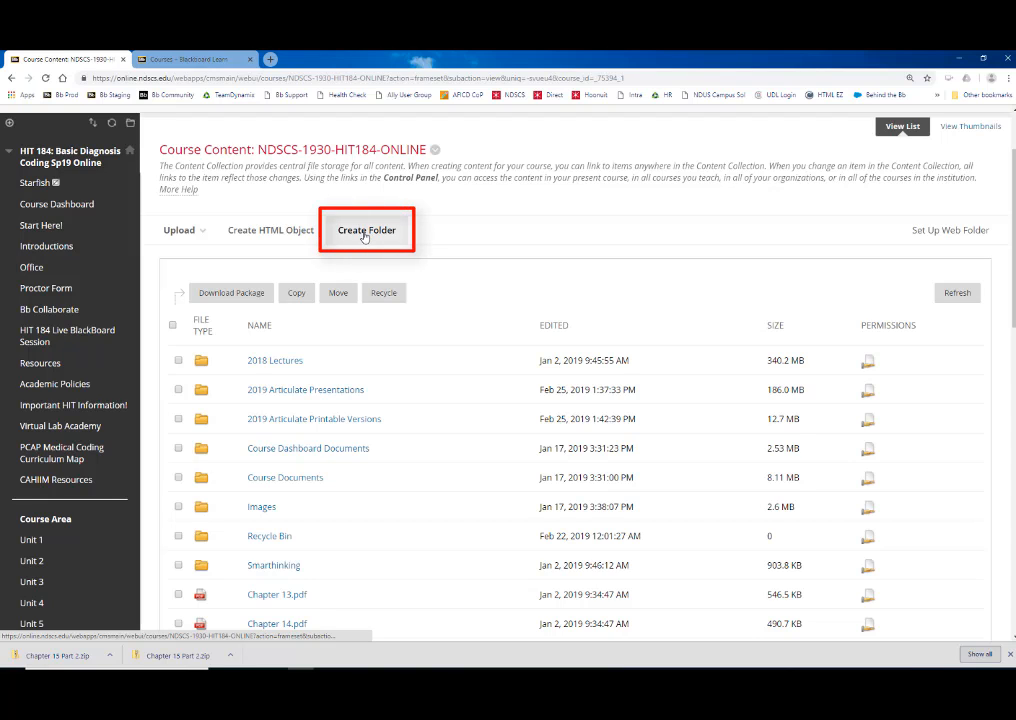
pyautogui.scroll(-1, 417, 312)
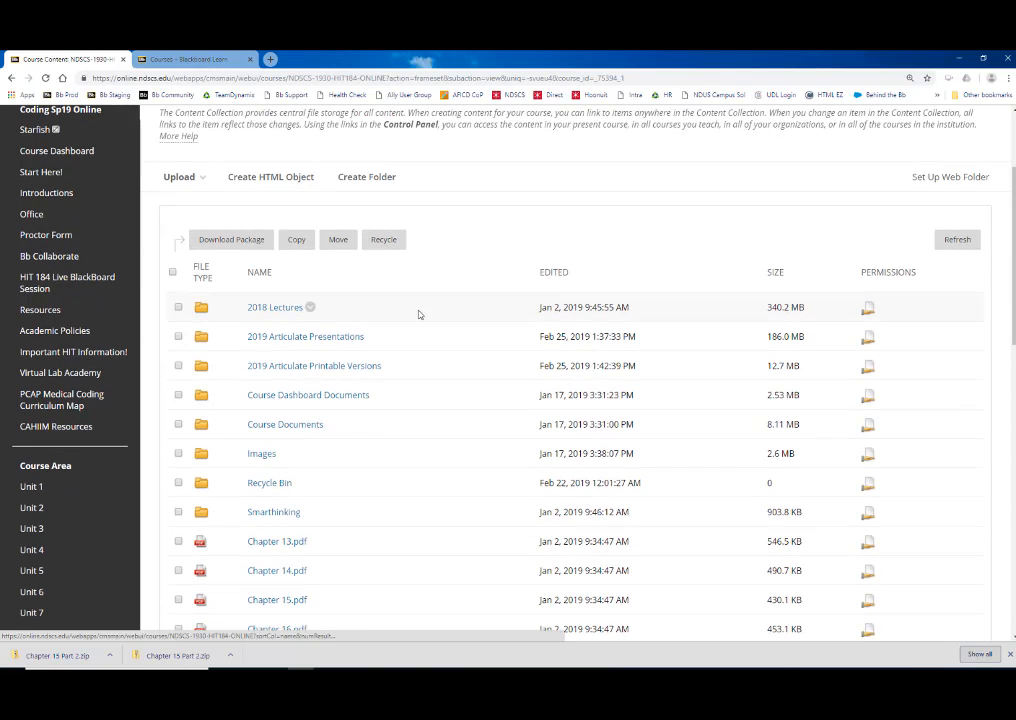
pyautogui.click(296, 338)
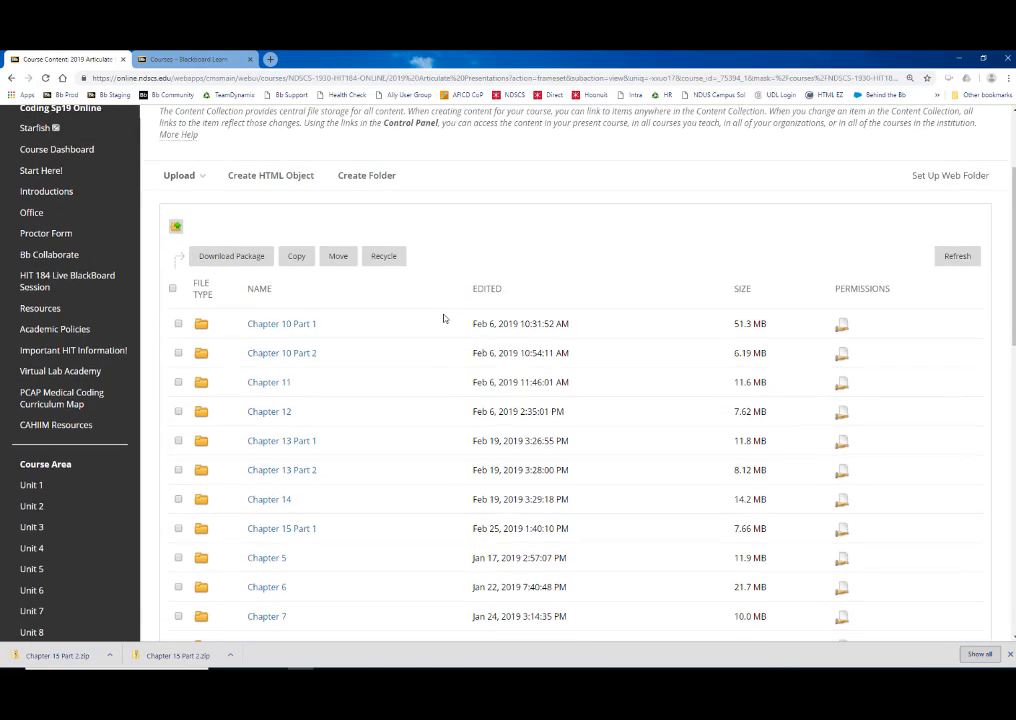
# Create a folder named "Chapter 15 Part 2" inside 2019 Articulate Presentations
pyautogui.scroll(-1, 443, 318)
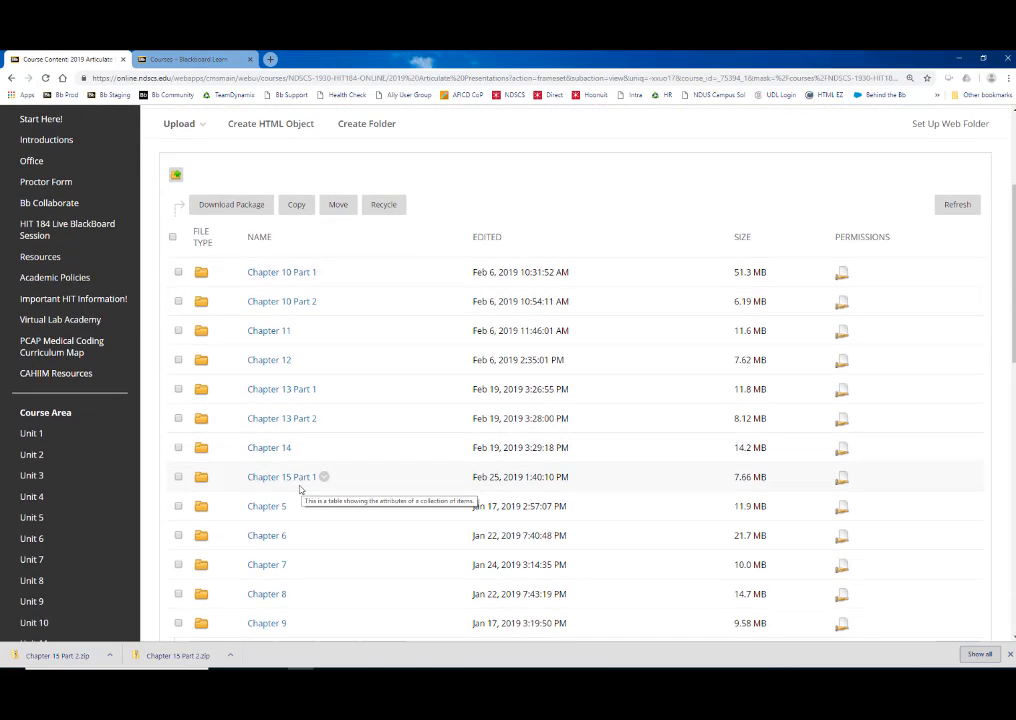
pyautogui.click(363, 125)
pyautogui.write('Chapter 15 Part 2')
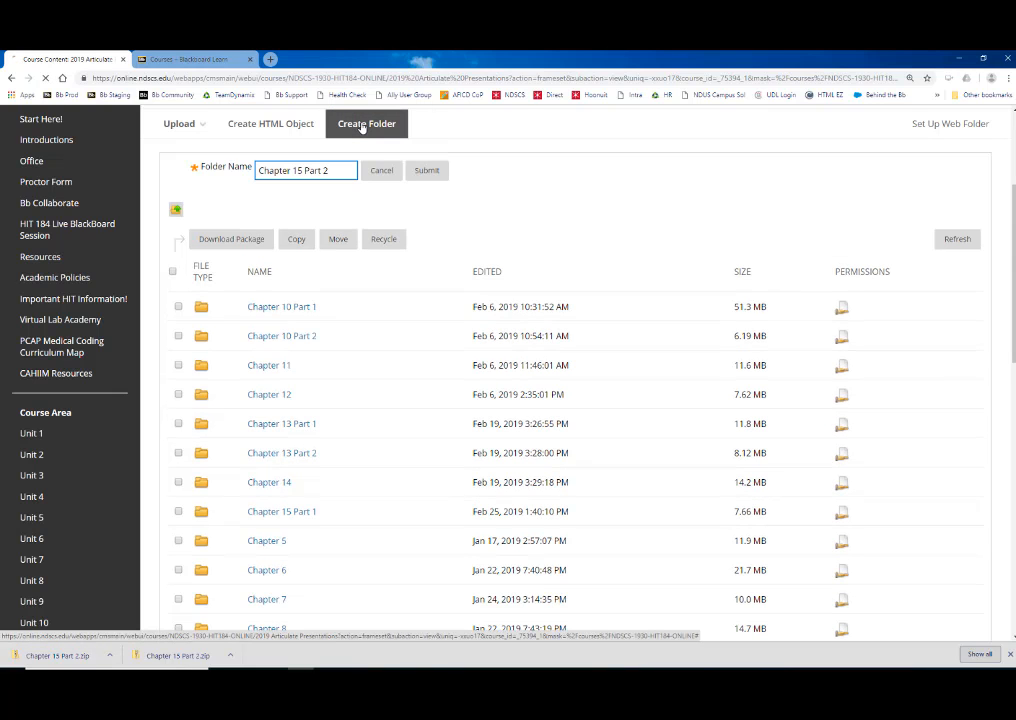
# Upload the Chapter 15 Part 2 Presentation zip package from the computer and unpack it in the Chapter 15 Part 2 folder
pyautogui.scroll(-5, 408, 336)
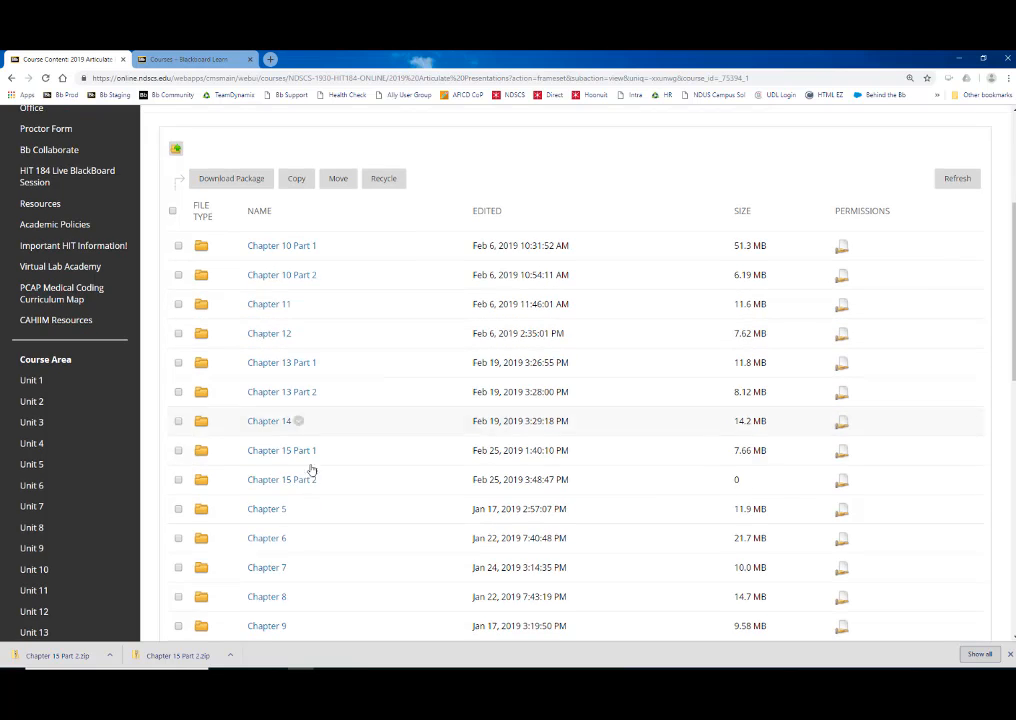
pyautogui.click(290, 480)
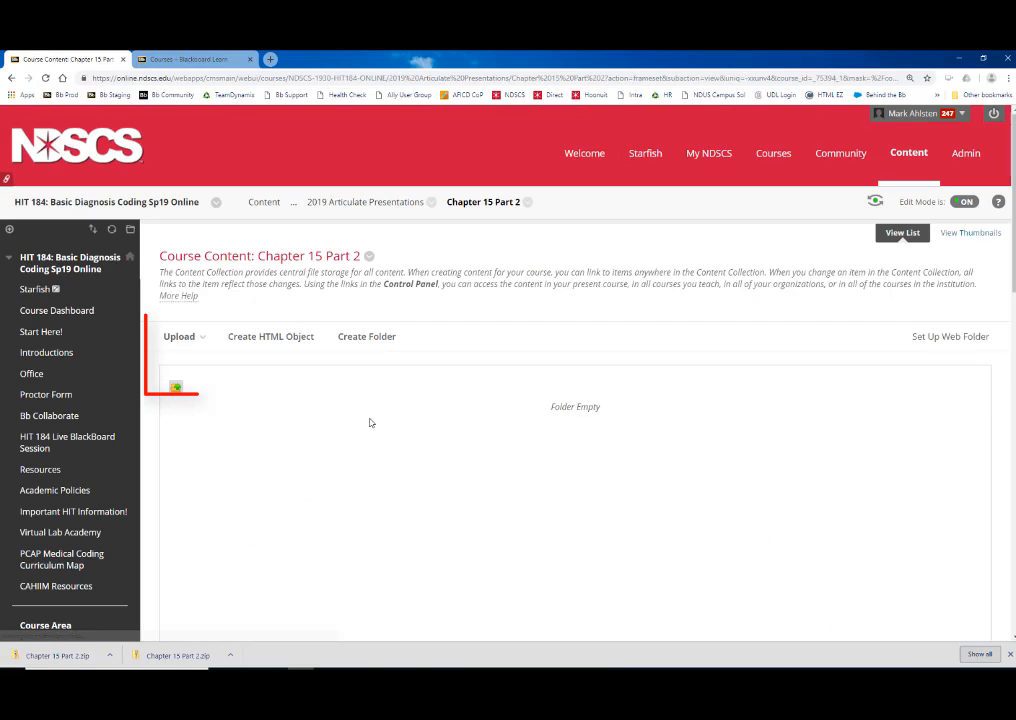
pyautogui.click(182, 337)
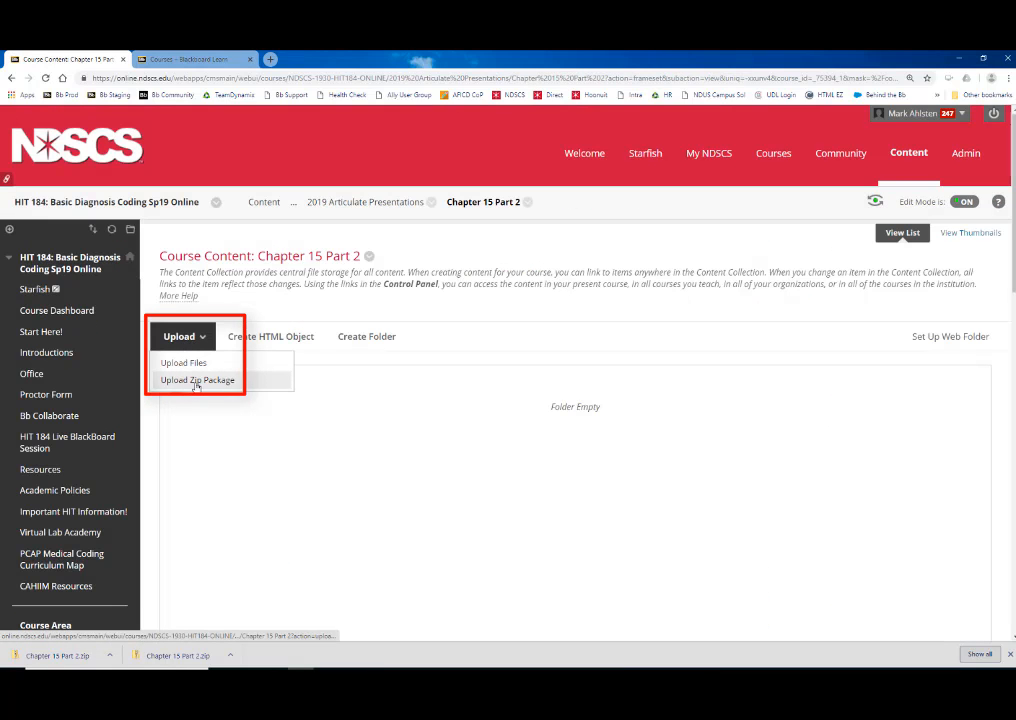
pyautogui.click(196, 382)
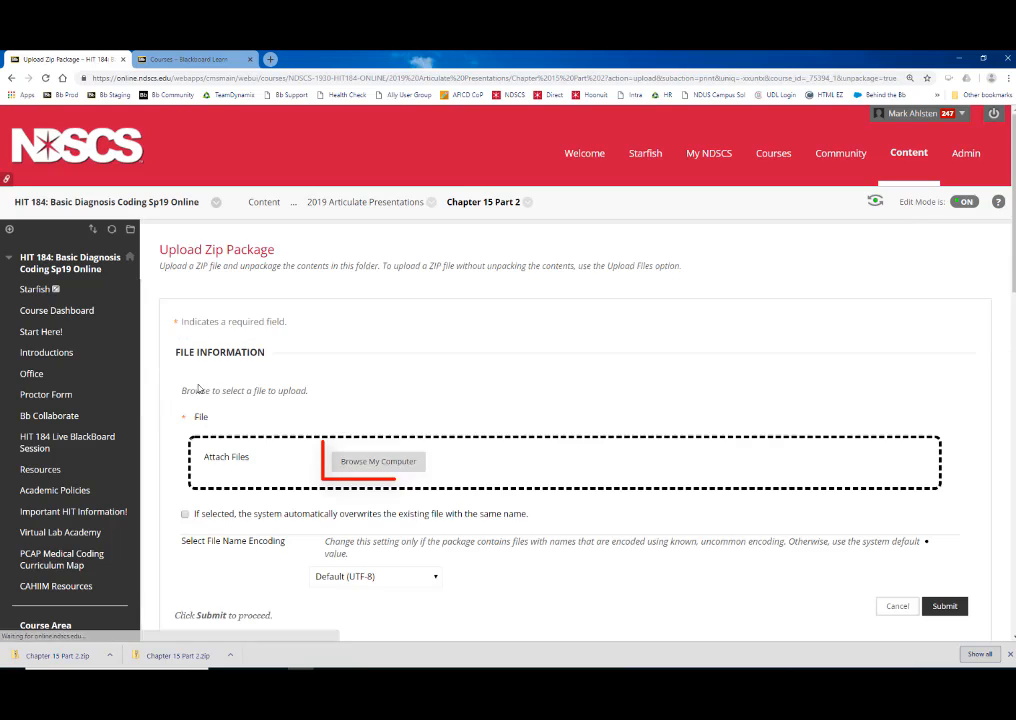
pyautogui.click(375, 463)
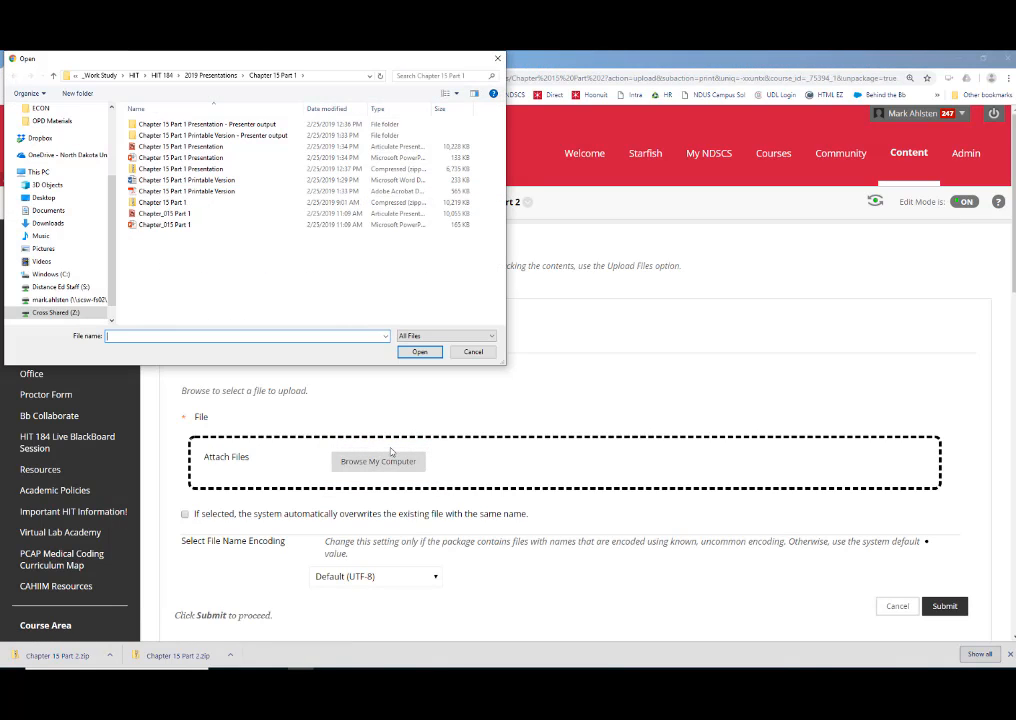
pyautogui.click(217, 76)
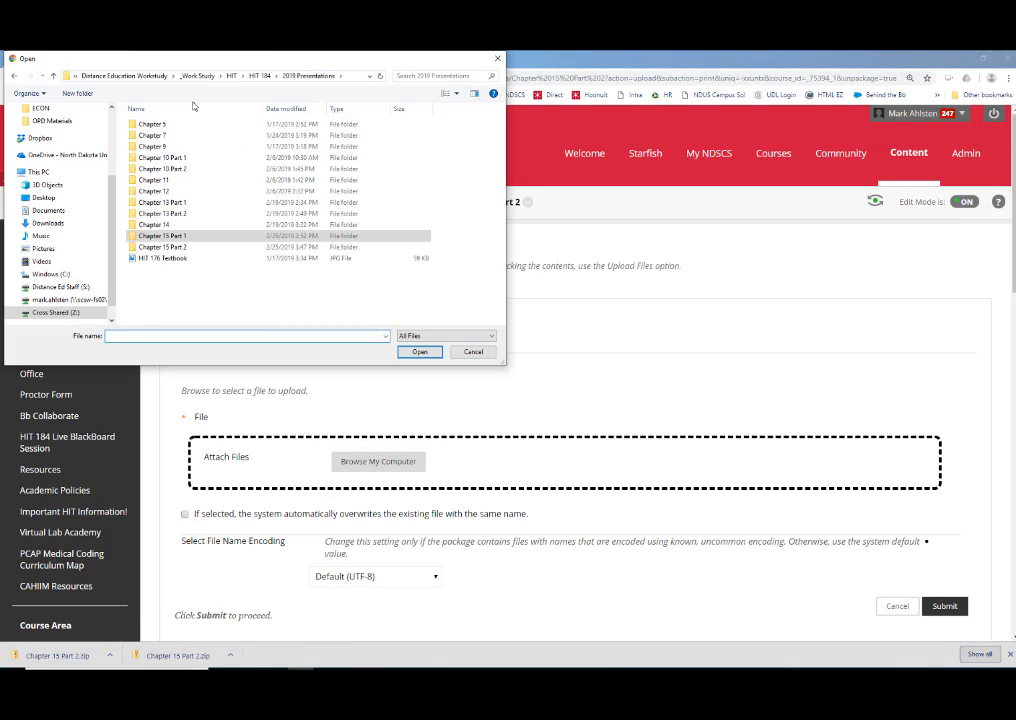
pyautogui.doubleClick(175, 247)
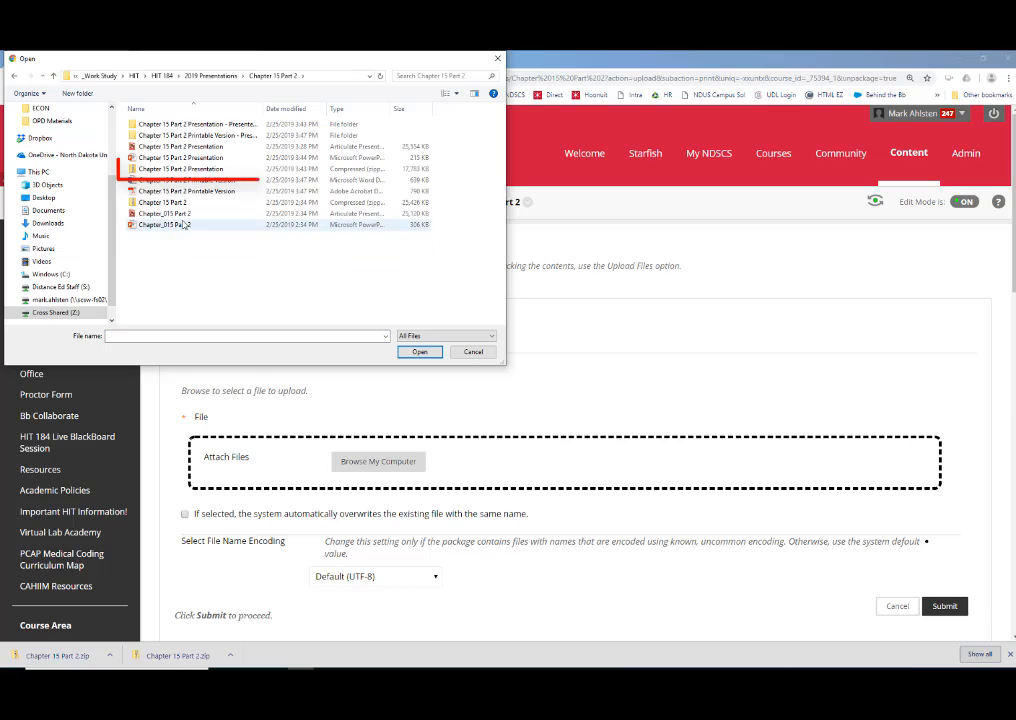
pyautogui.doubleClick(182, 170)
pyautogui.scroll(-1, 892, 597)
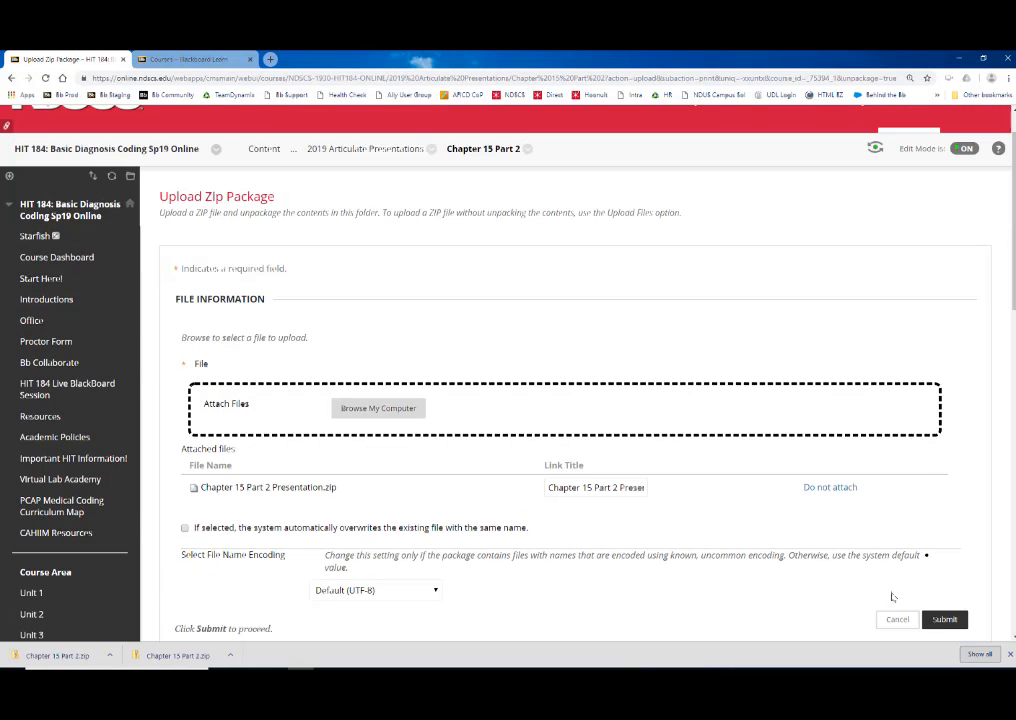
pyautogui.click(944, 620)
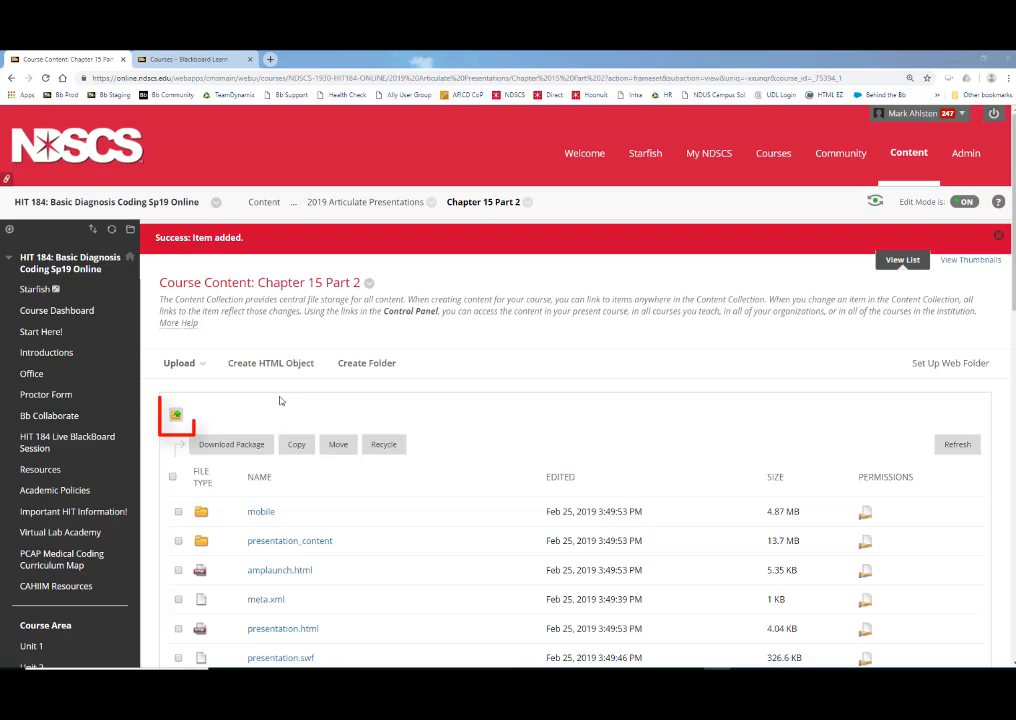
# Go back up to the course's root content folder and open 2019 Articulate Printable Versions
pyautogui.click(175, 417)
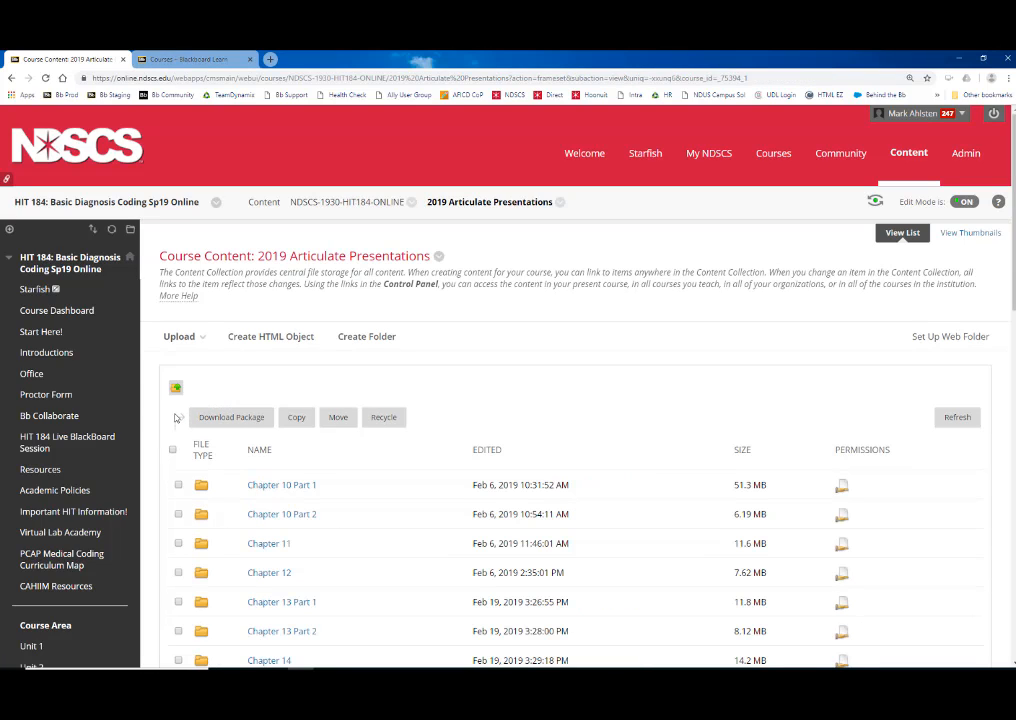
pyautogui.click(176, 387)
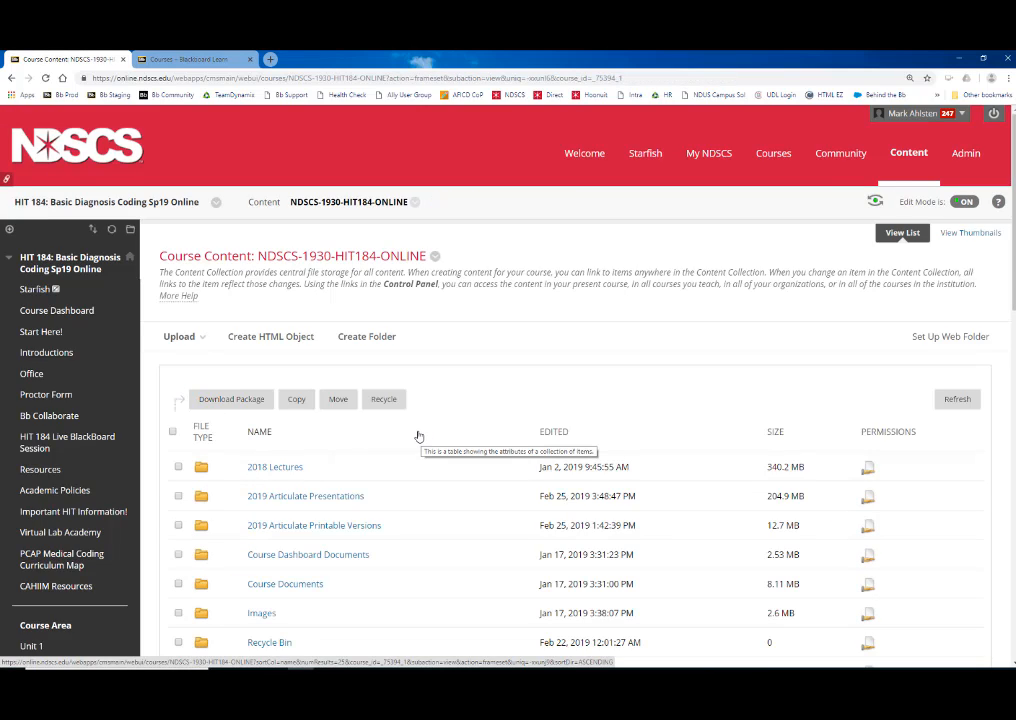
pyautogui.click(320, 527)
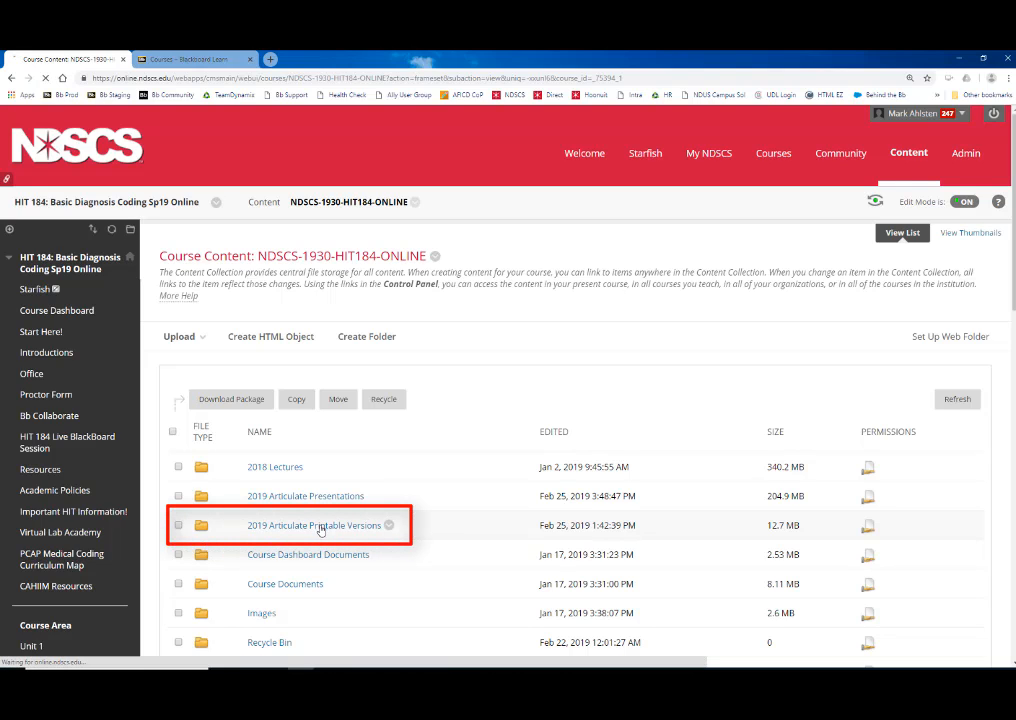
# Upload the Word and PDF files of Chapter 15 Part 2 Printable Version to the 2019 Articulate Printable Versions folder
pyautogui.click(167, 338)
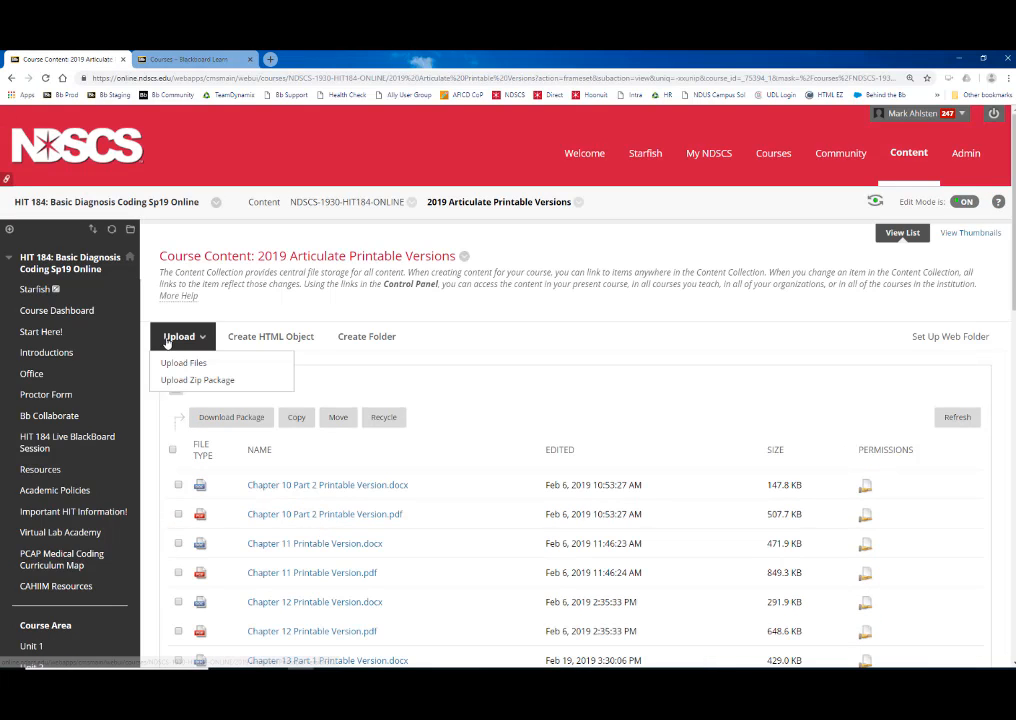
pyautogui.click(181, 364)
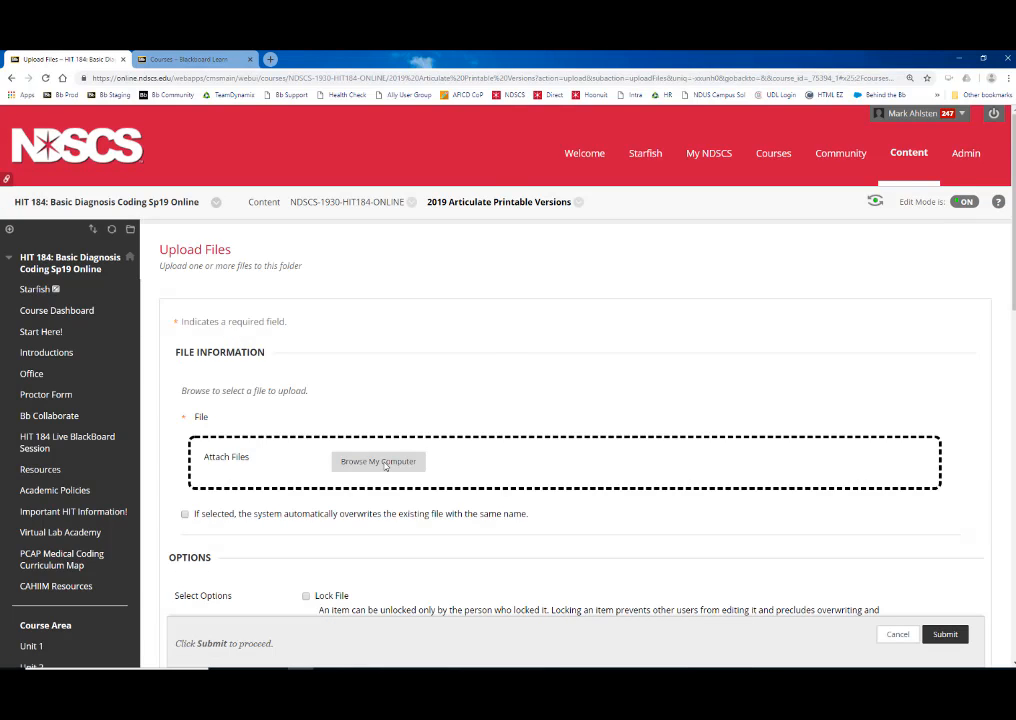
pyautogui.click(384, 463)
pyautogui.click(194, 181)
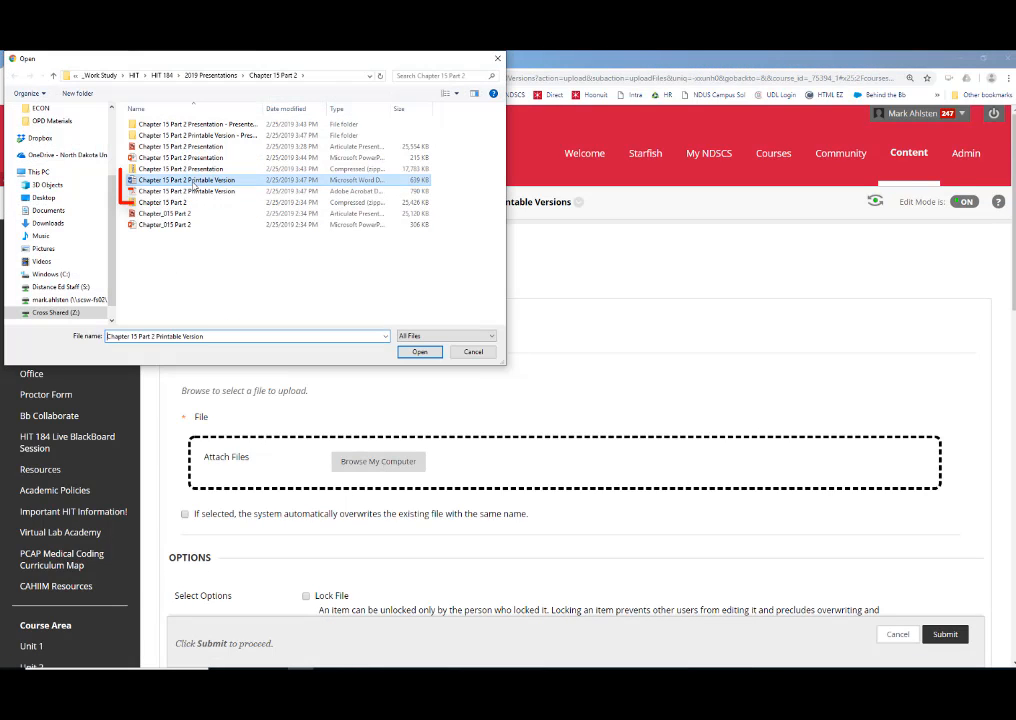
pyautogui.keyDown('ctrl'); pyautogui.click(194, 189); pyautogui.keyUp('ctrl')
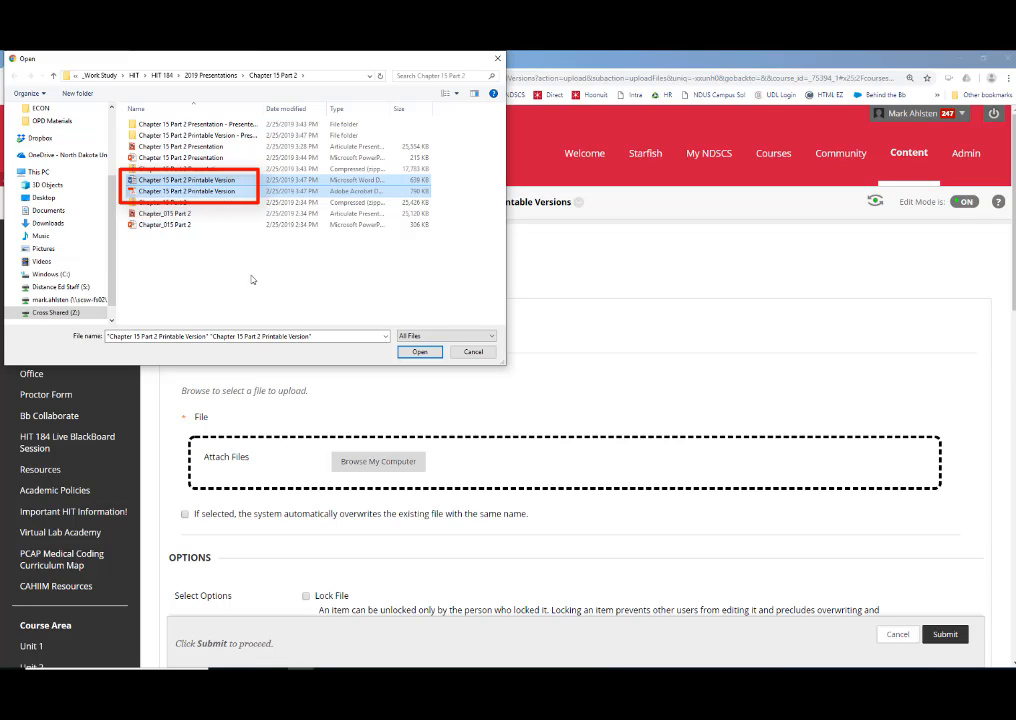
pyautogui.click(419, 352)
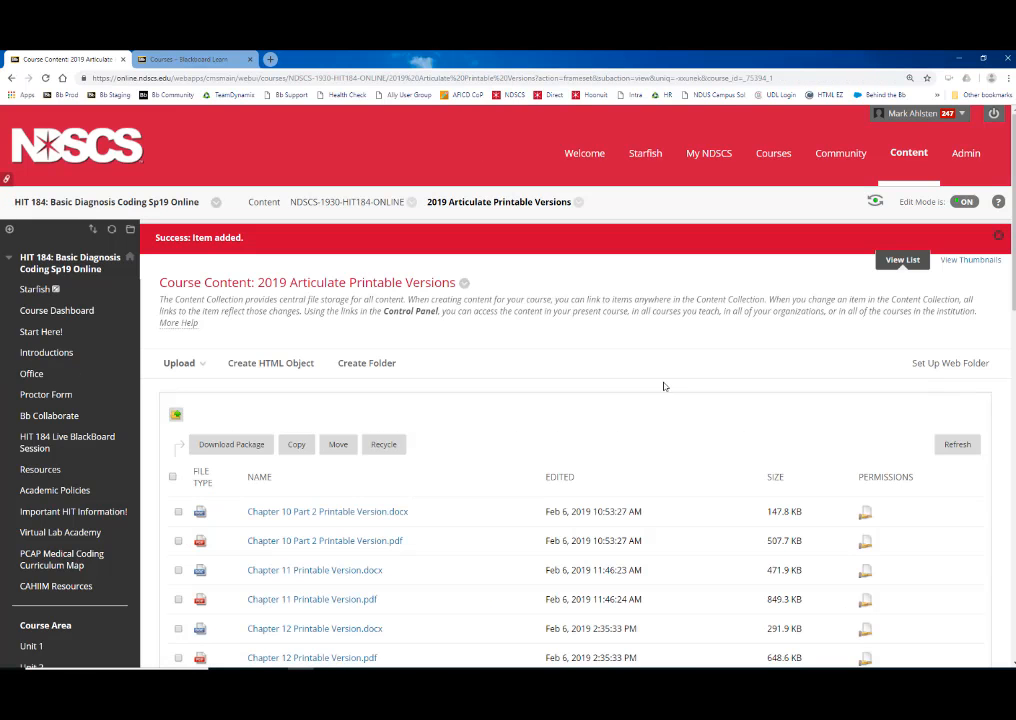
pyautogui.scroll(-5, 487, 427)
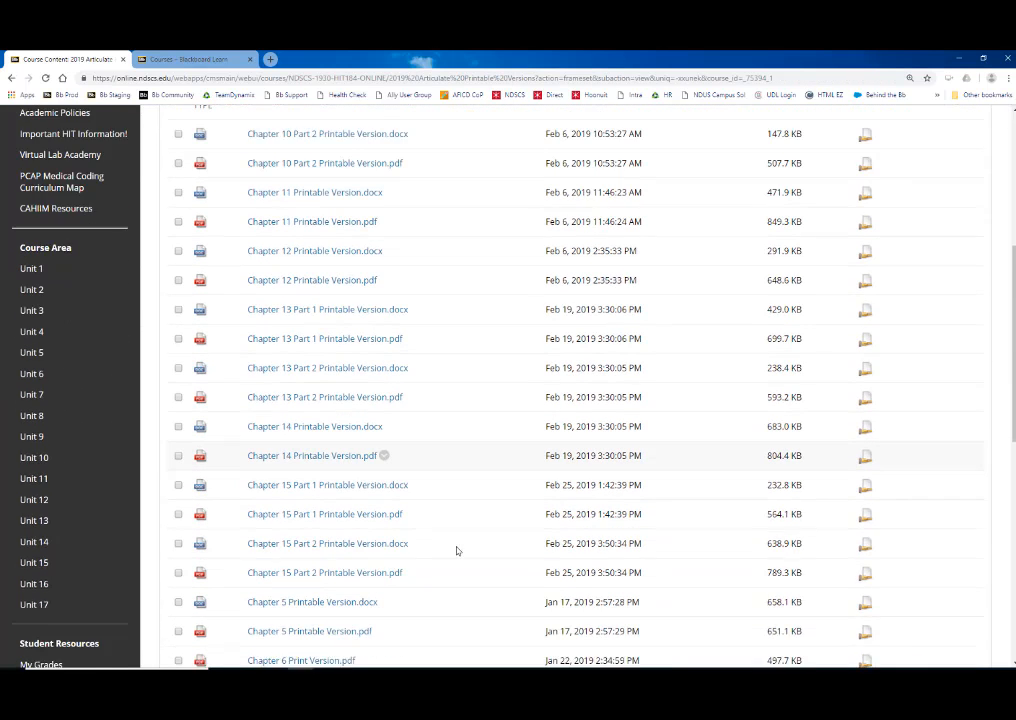
# Edit the Unit 8 Assignments item and add the bullet "Chapter 15 Presentation Part 2 (Printable Version)" below the Part 1 presentation
pyautogui.scroll(-1, 456, 550)
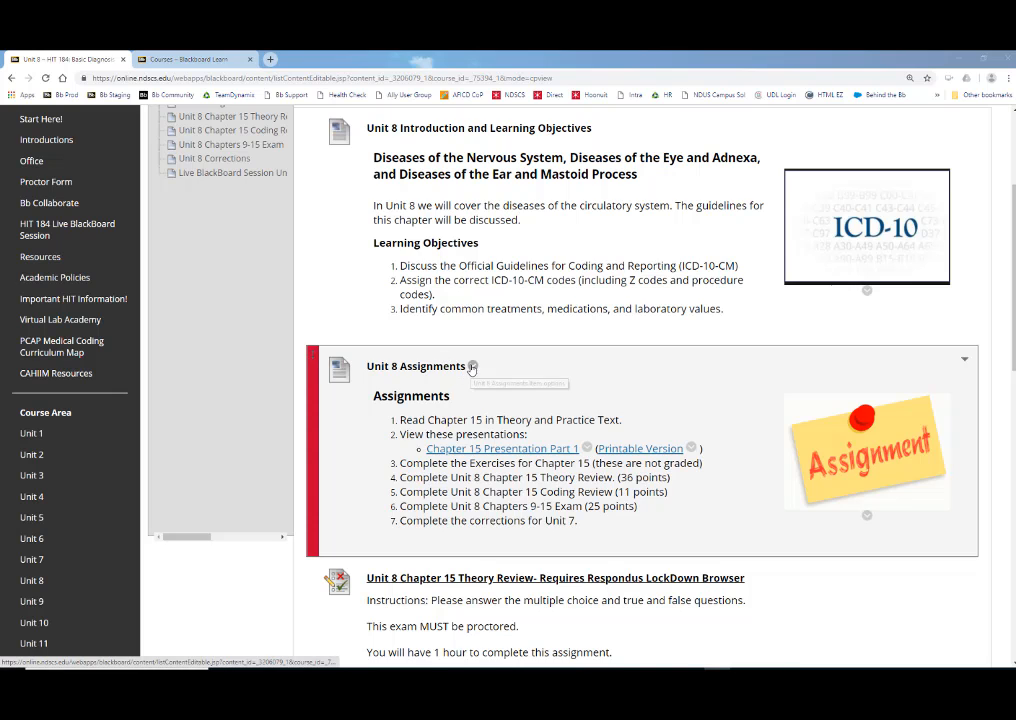
pyautogui.click(474, 128)
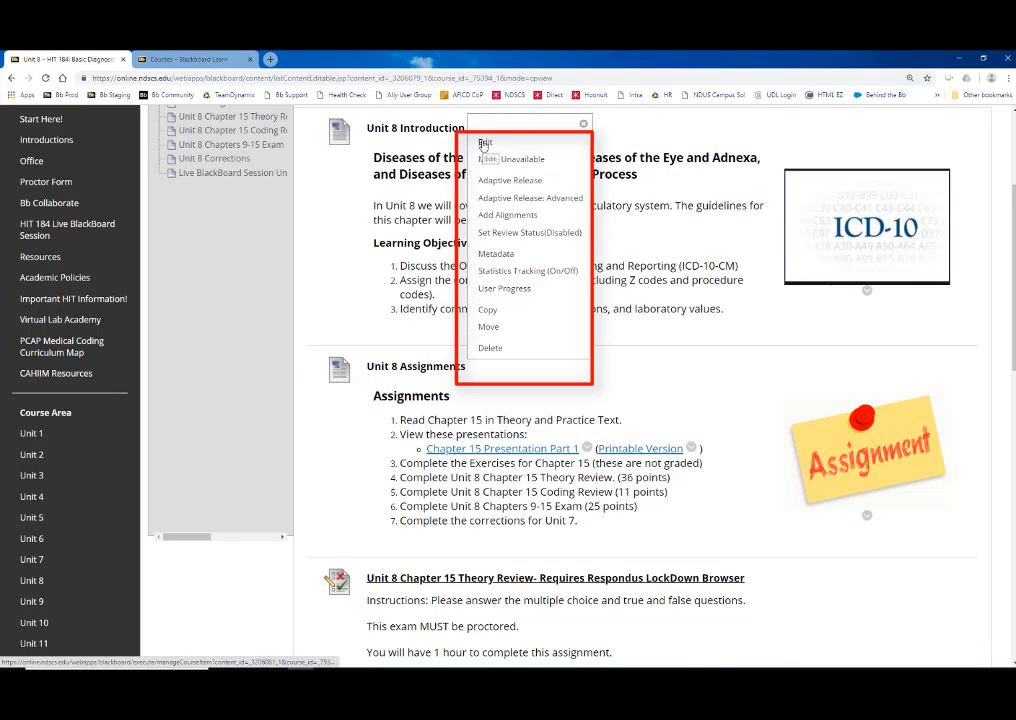
pyautogui.click(484, 143)
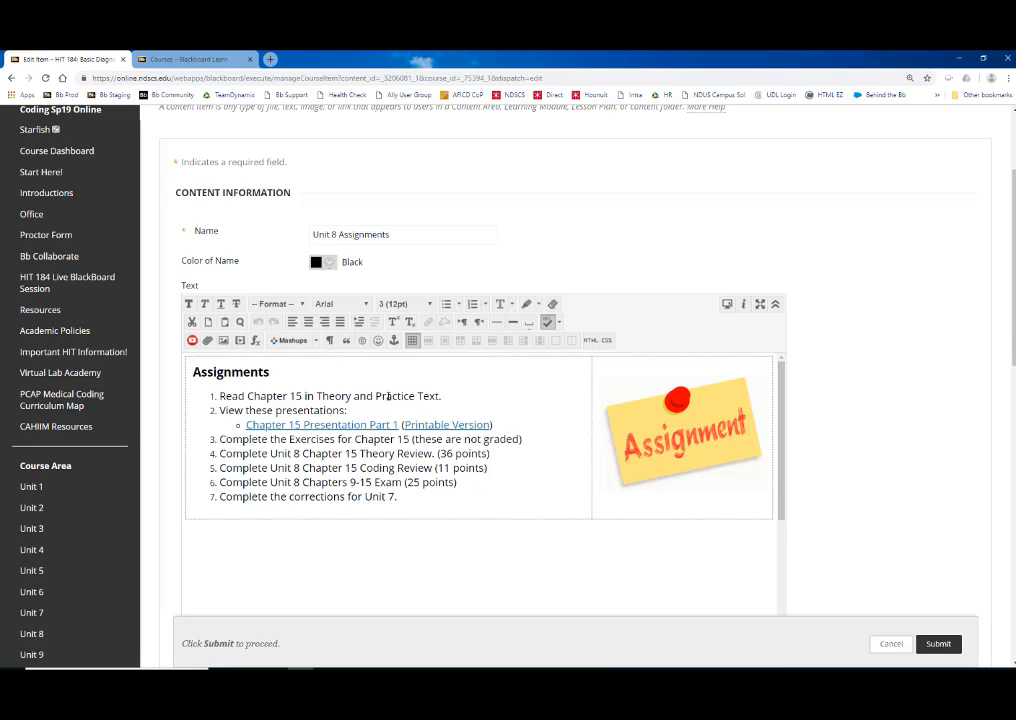
pyautogui.click(323, 427)
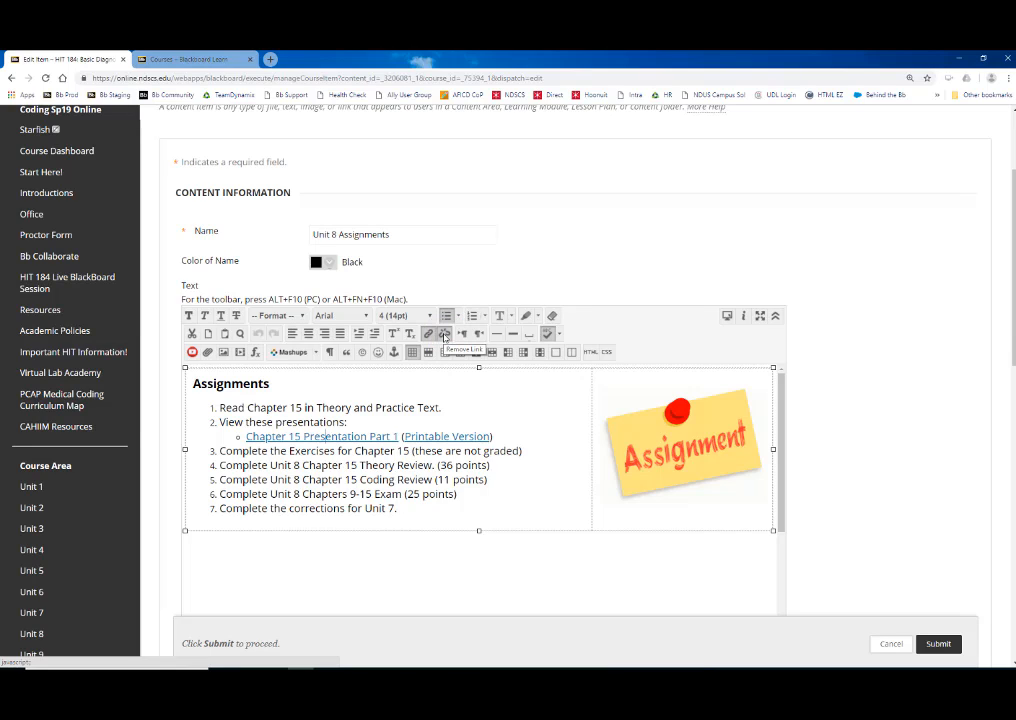
pyautogui.click(493, 436)
pyautogui.press('Return')
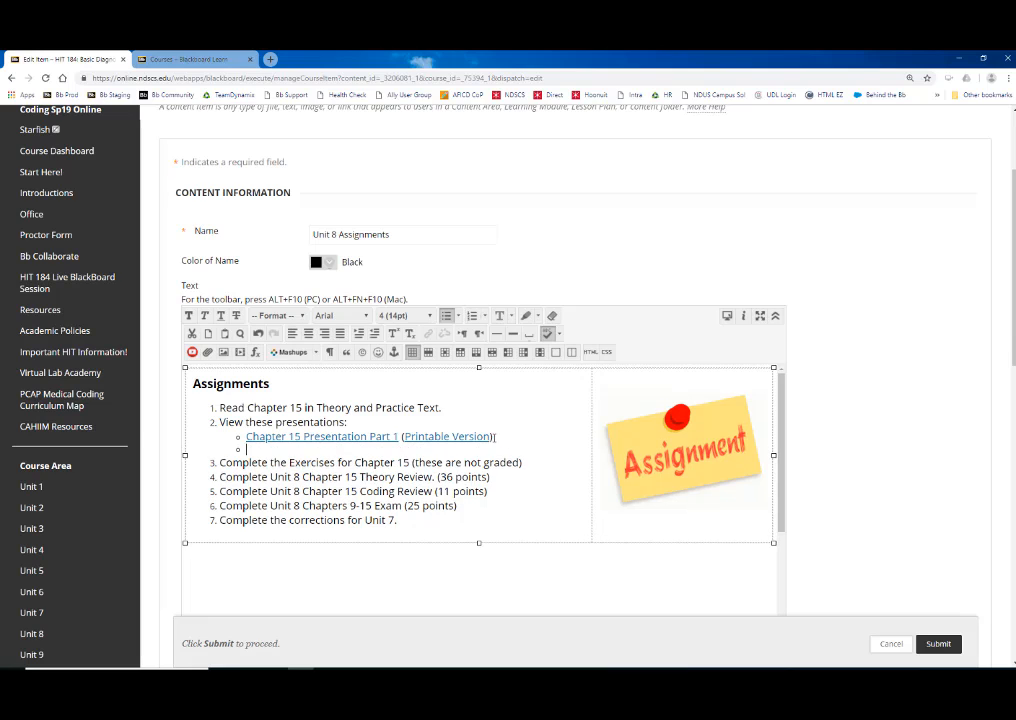
pyautogui.write('Chapter 15 Presentation Part 2 (Printable Version)')
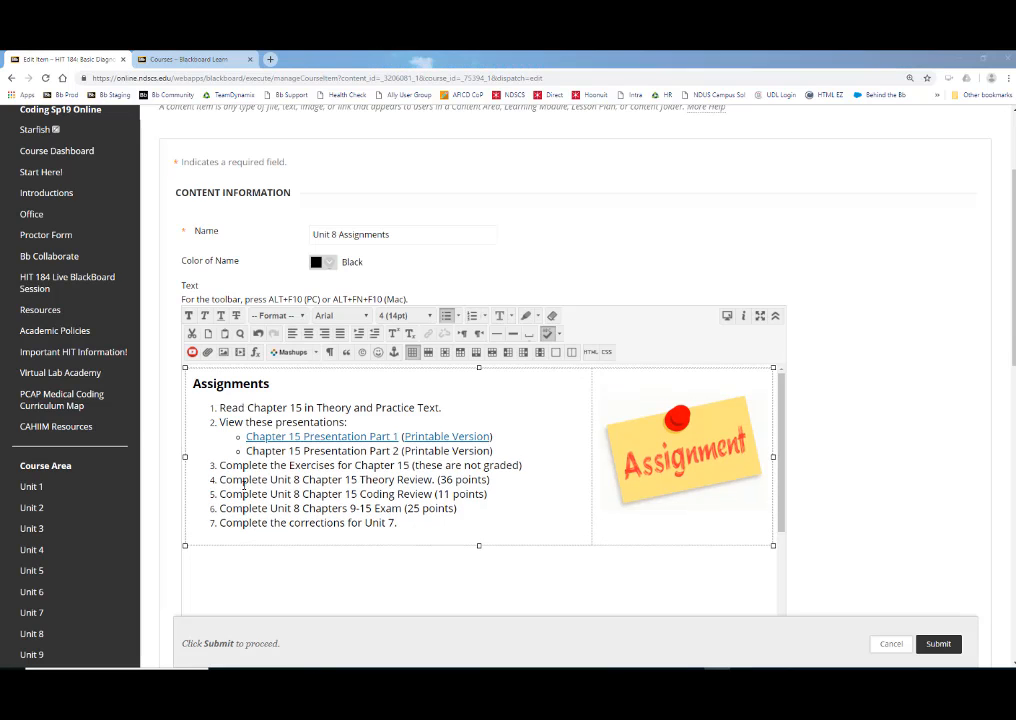
# Start a link on the text "Chapter 15 Presentation Part 2" and set its target to Open in New Window (_blank)
pyautogui.moveTo(247, 452); pyautogui.dragTo(399, 451)
pyautogui.click(428, 333)
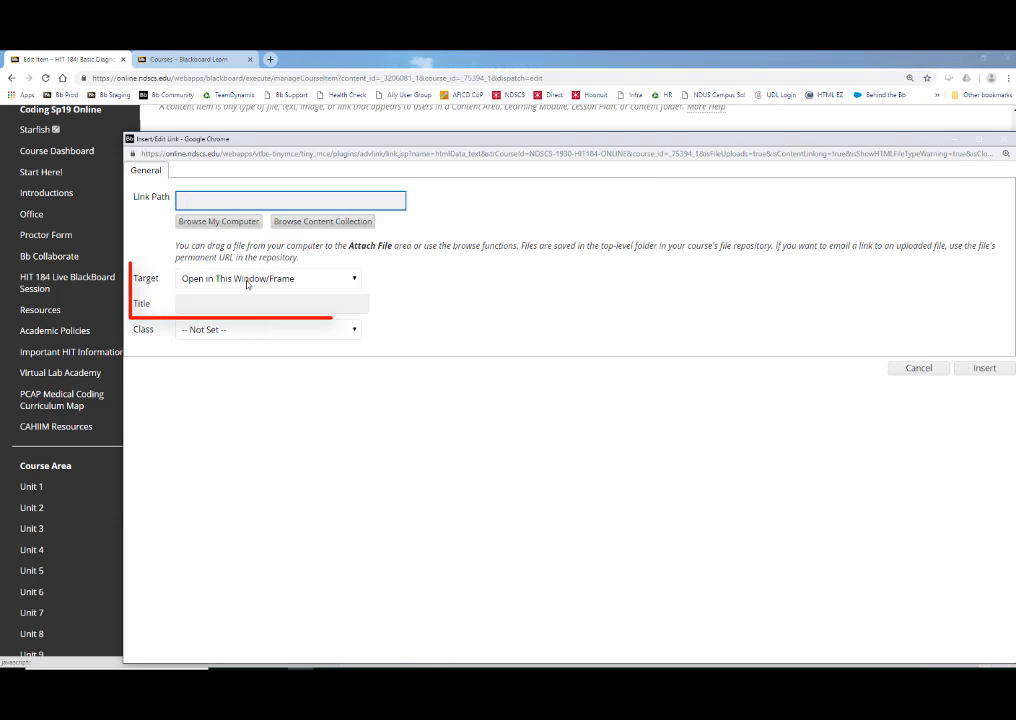
pyautogui.click(245, 281)
pyautogui.click(244, 308)
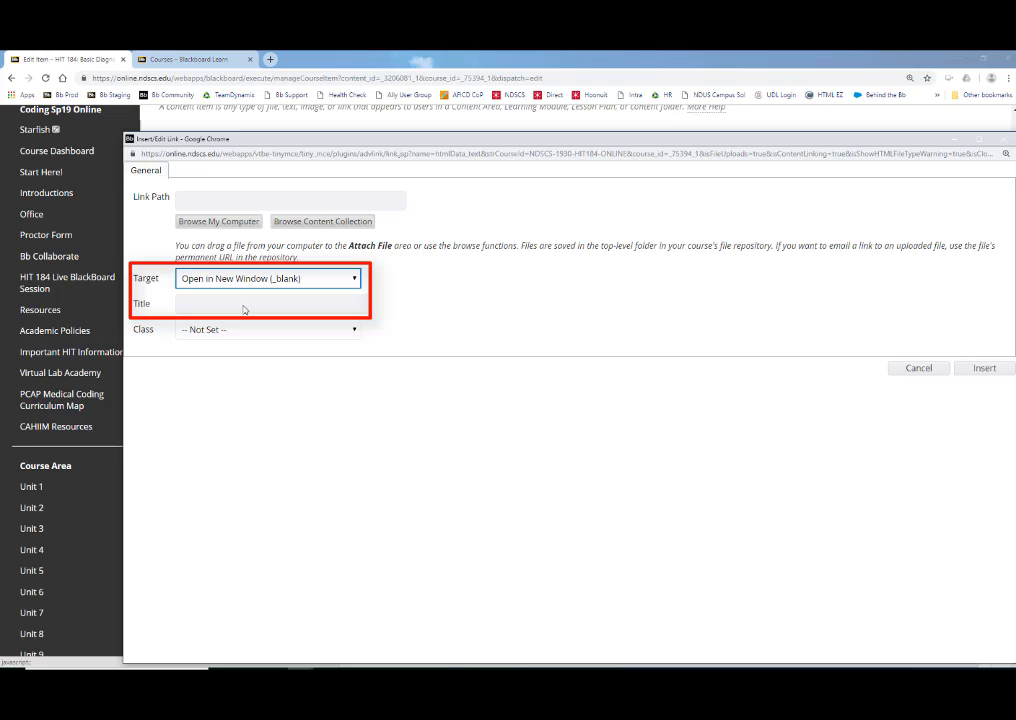
# Link the text to presentation_html5.html from 2019 Articulate Presentations > Chapter 15 Part 2 in the content collection and insert the link
pyautogui.click(312, 226)
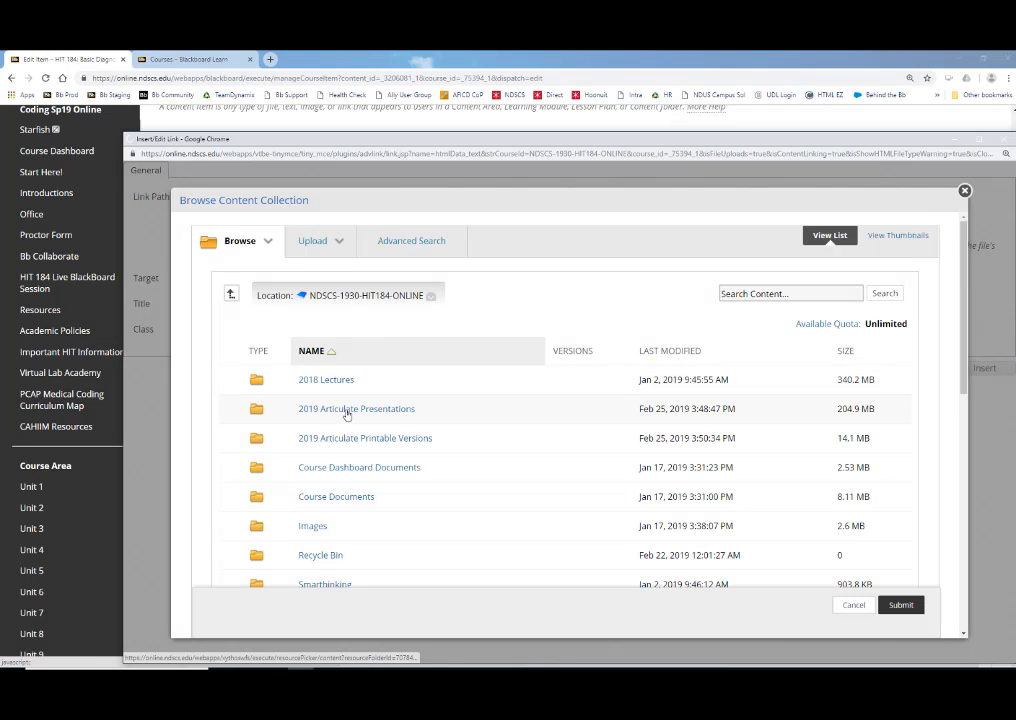
pyautogui.click(347, 409)
pyautogui.scroll(-3, 429, 414)
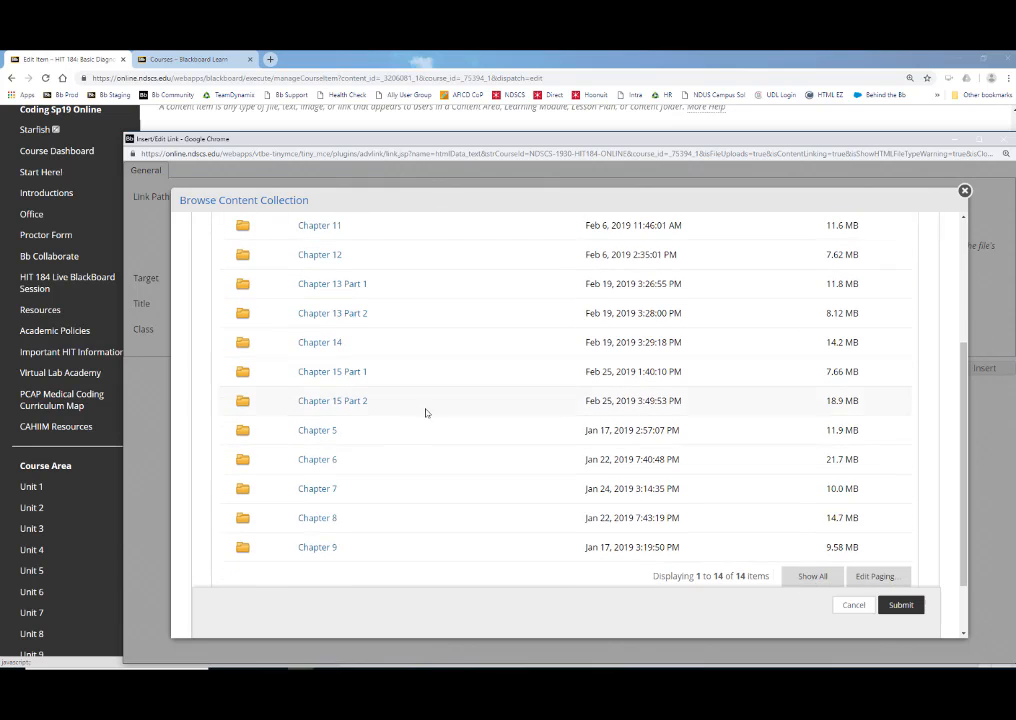
pyautogui.click(327, 404)
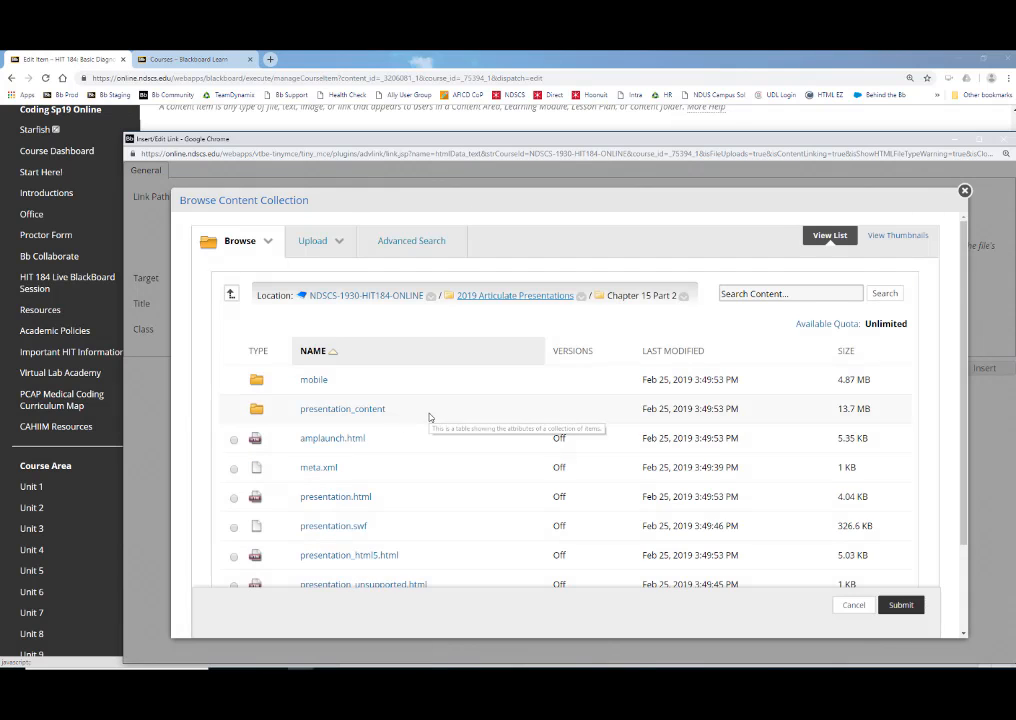
pyautogui.scroll(-1, 340, 330)
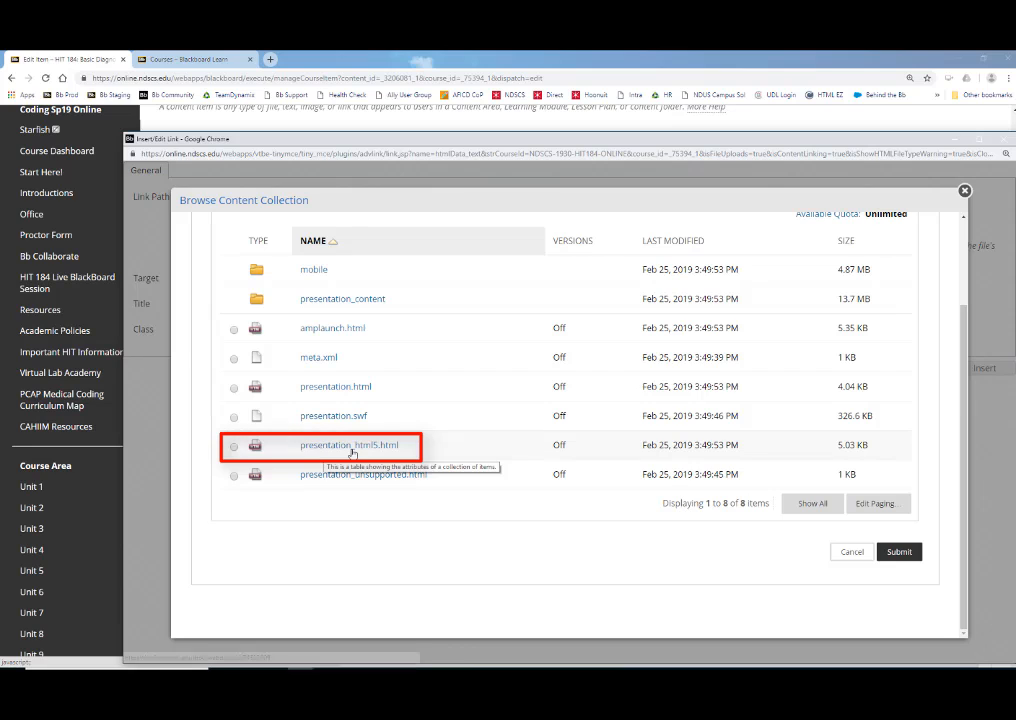
pyautogui.click(233, 446)
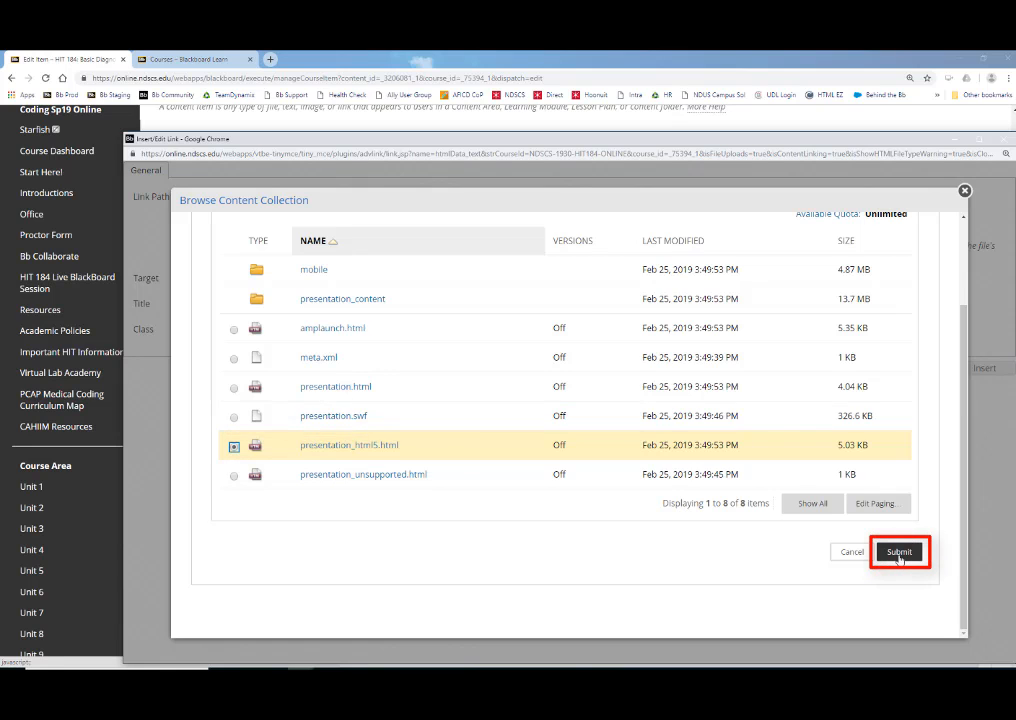
pyautogui.click(899, 553)
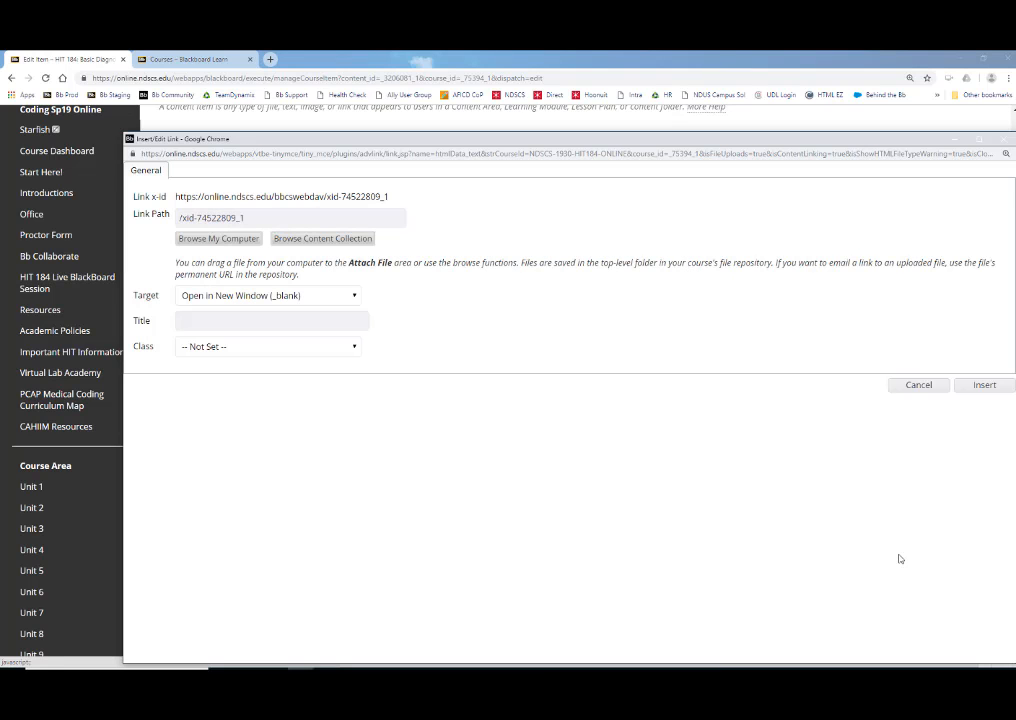
pyautogui.click(983, 386)
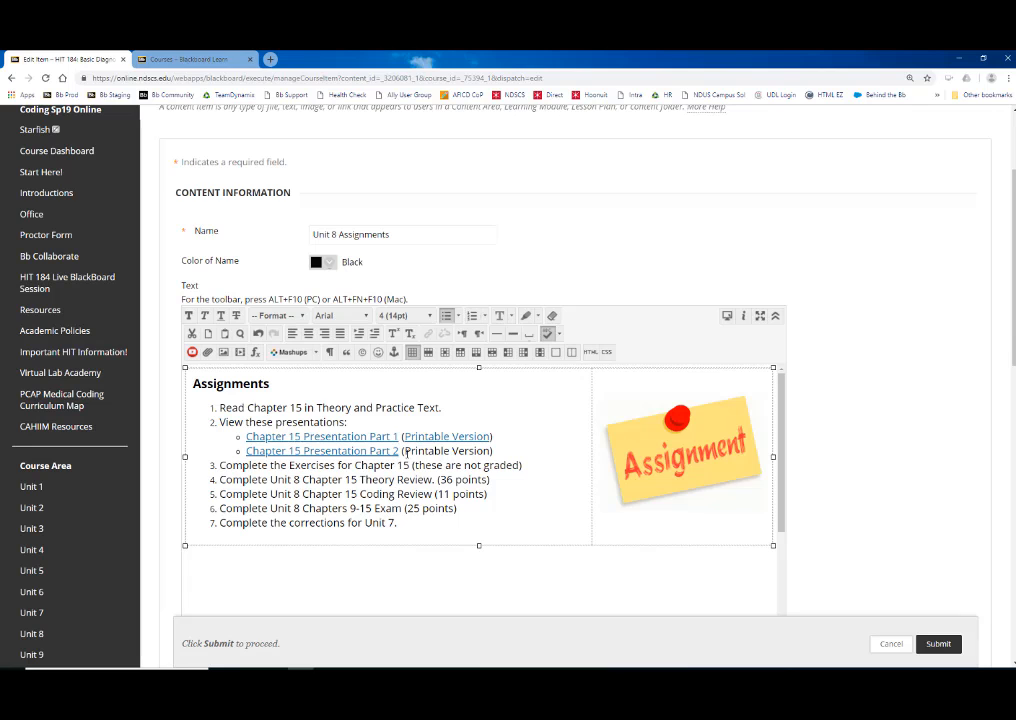
# Start a link on the text "Printable Version" beside Chapter 15 Presentation Part 2 and set its target to Open in New Window (_blank)
pyautogui.click(427, 335)
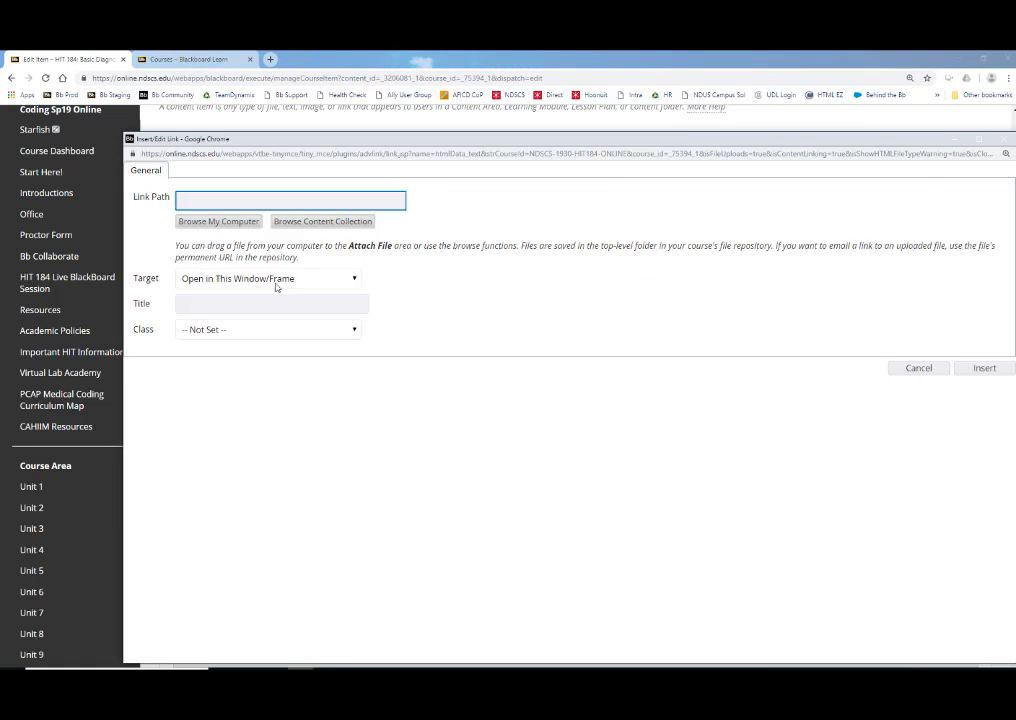
pyautogui.click(276, 287)
pyautogui.click(245, 306)
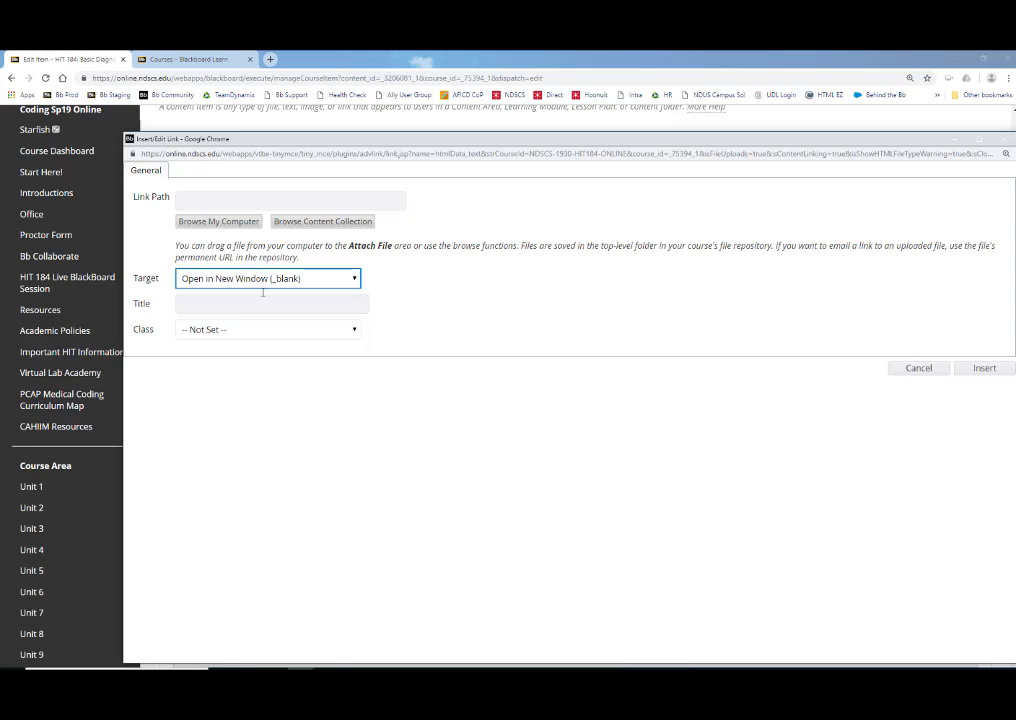
# Link the text to Chapter 15 Part 2 Printable Version.pdf from the 2019 Articulate Printable Versions folder and submit the Unit 8 Assignments item
pyautogui.click(302, 222)
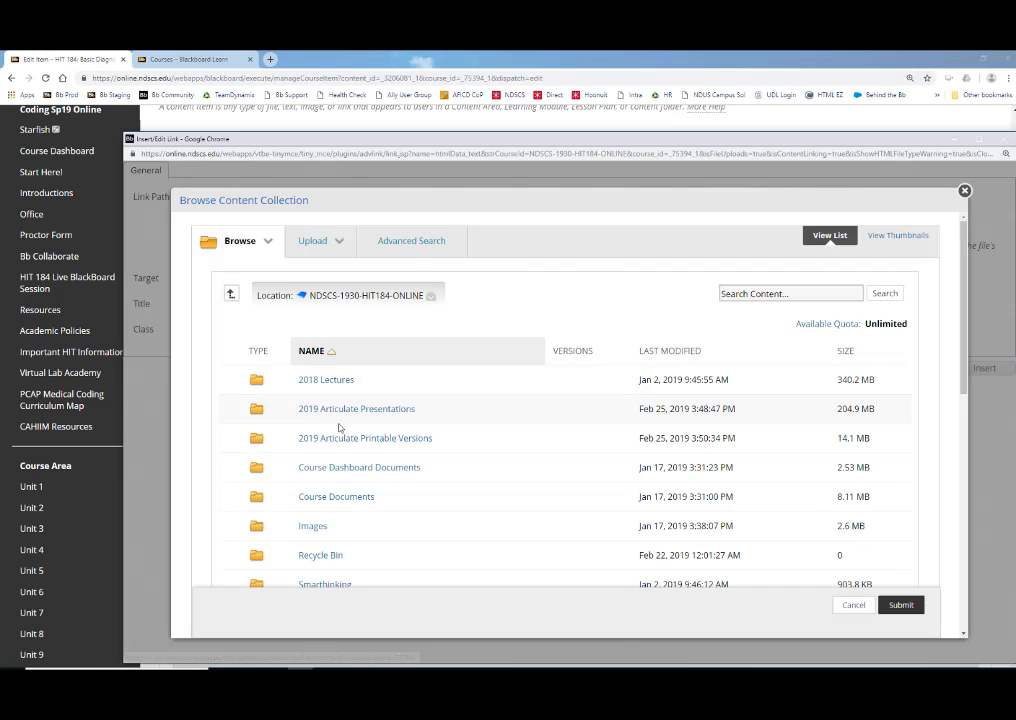
pyautogui.click(372, 440)
pyautogui.scroll(-2, 461, 447)
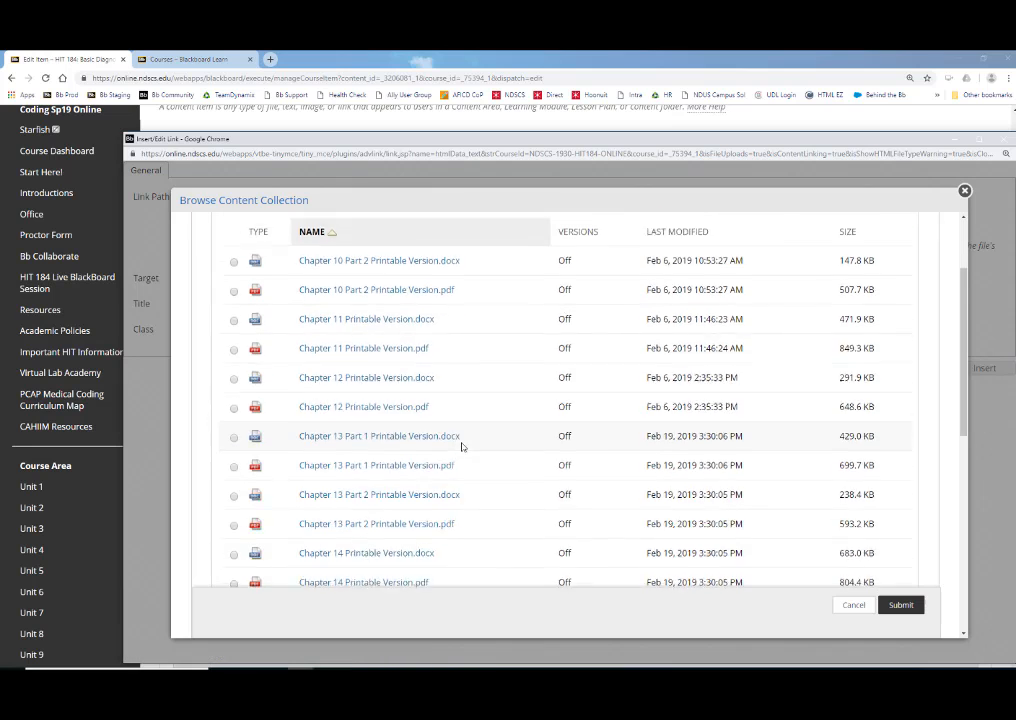
pyautogui.scroll(-3, 461, 447)
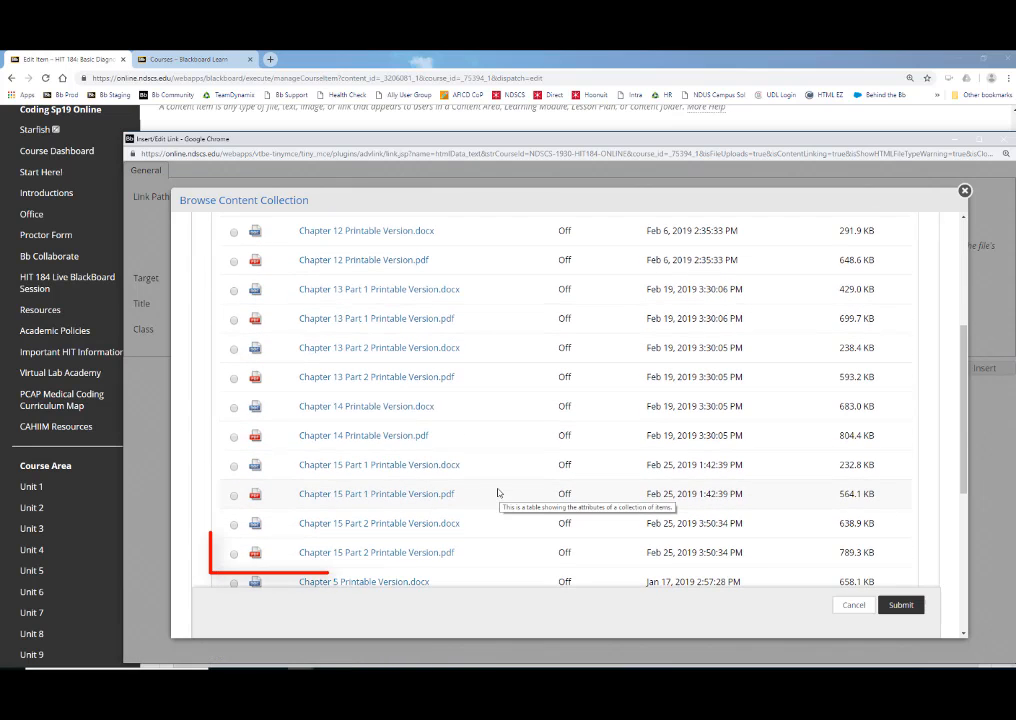
pyautogui.click(512, 548)
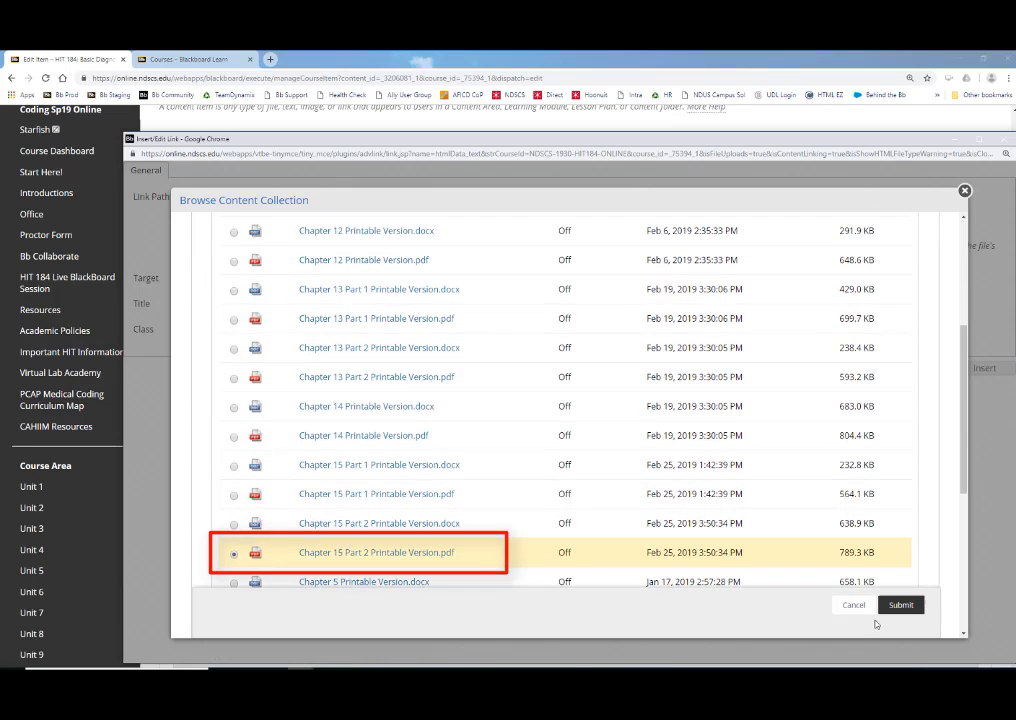
pyautogui.click(901, 605)
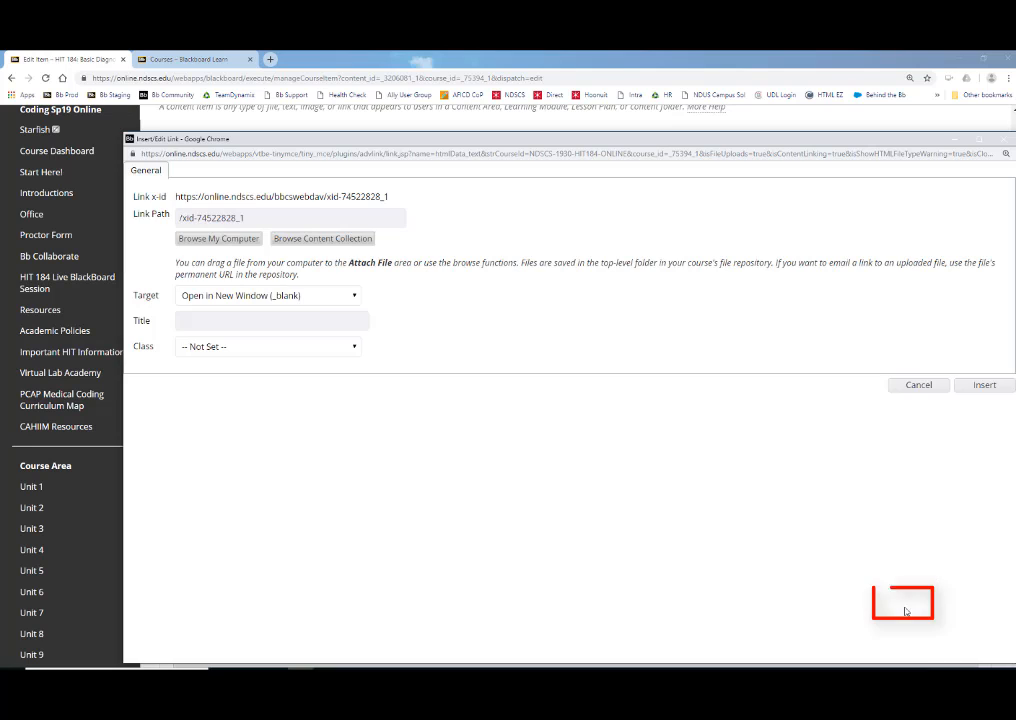
pyautogui.click(985, 385)
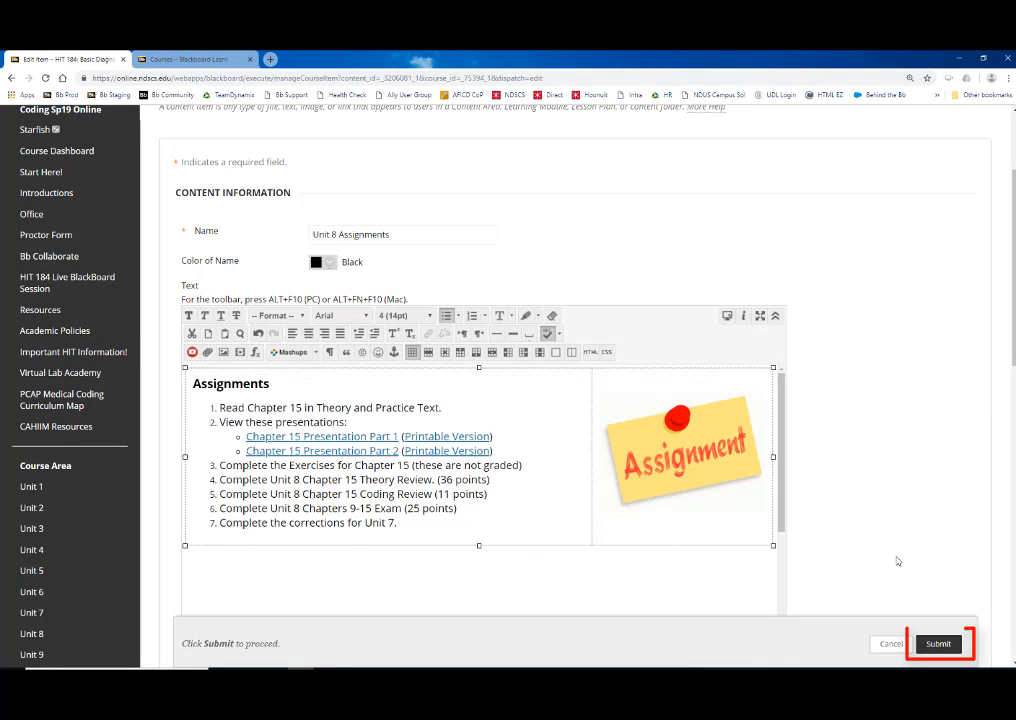
pyautogui.click(938, 643)
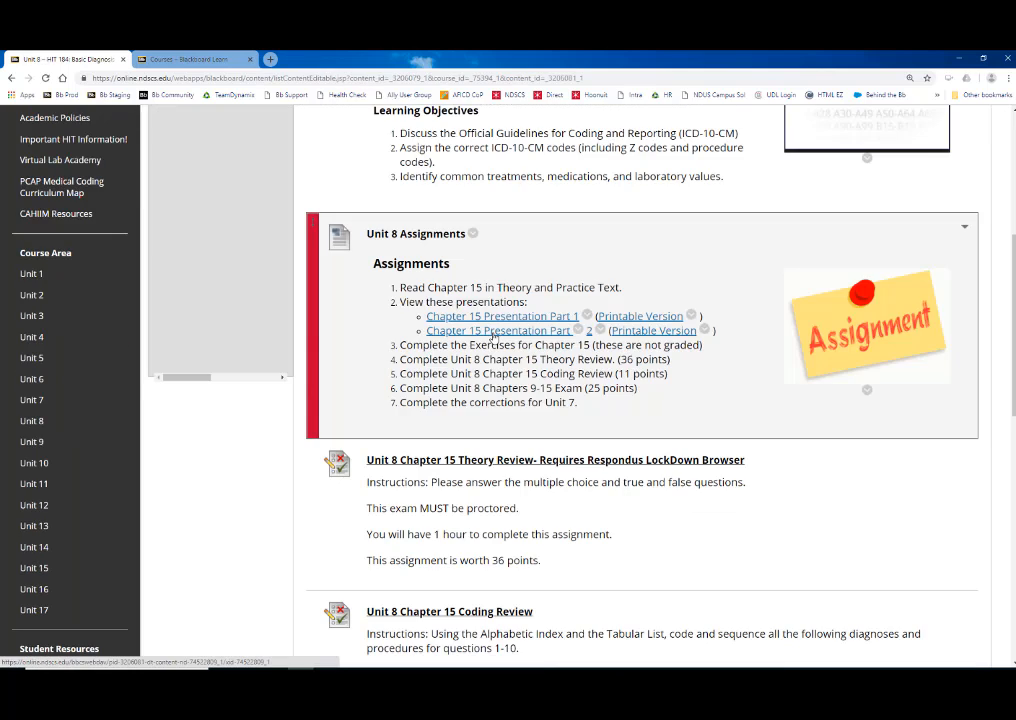
# Test the Chapter 15 Presentation Part 2 link and its Printable Version link in the Unit 8 Assignments item
pyautogui.click(501, 336)
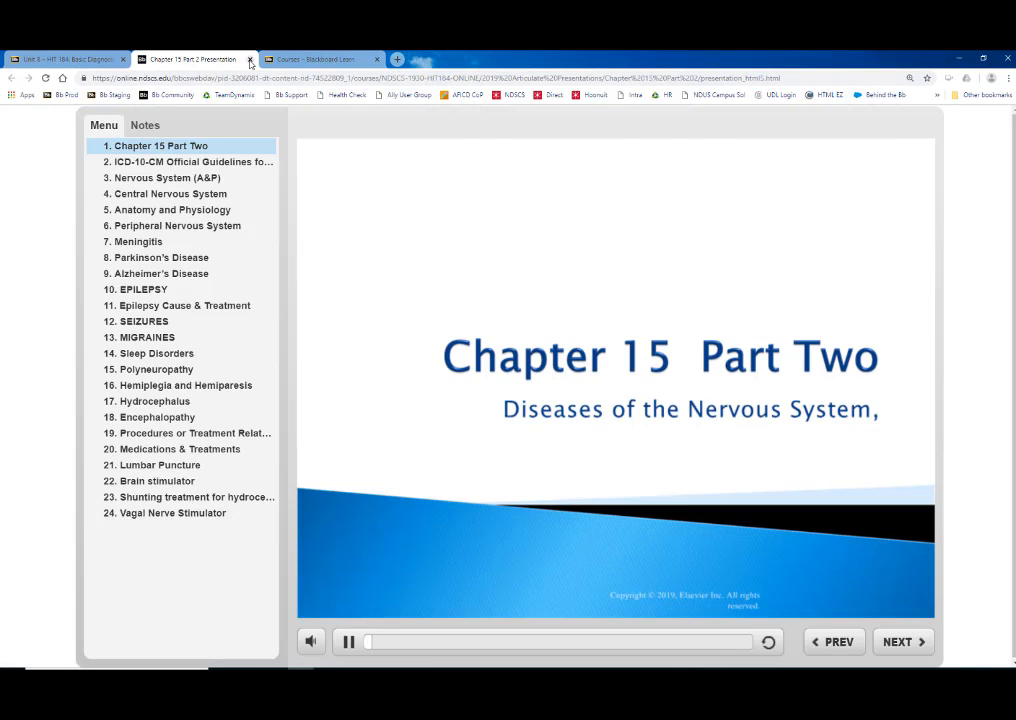
pyautogui.click(250, 60)
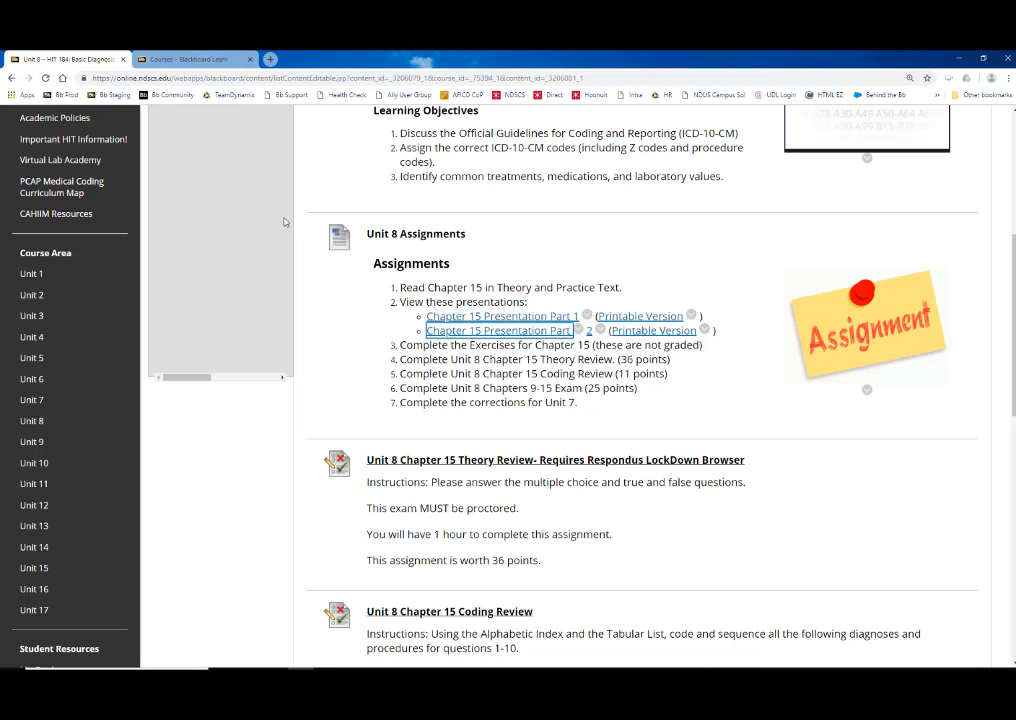
pyautogui.click(636, 333)
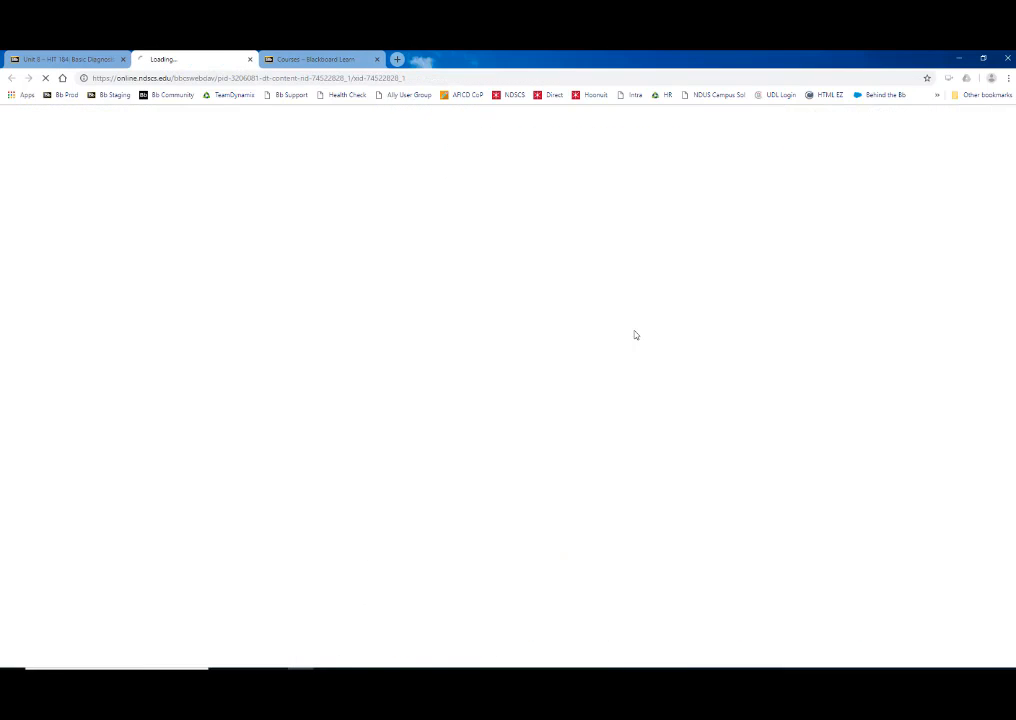